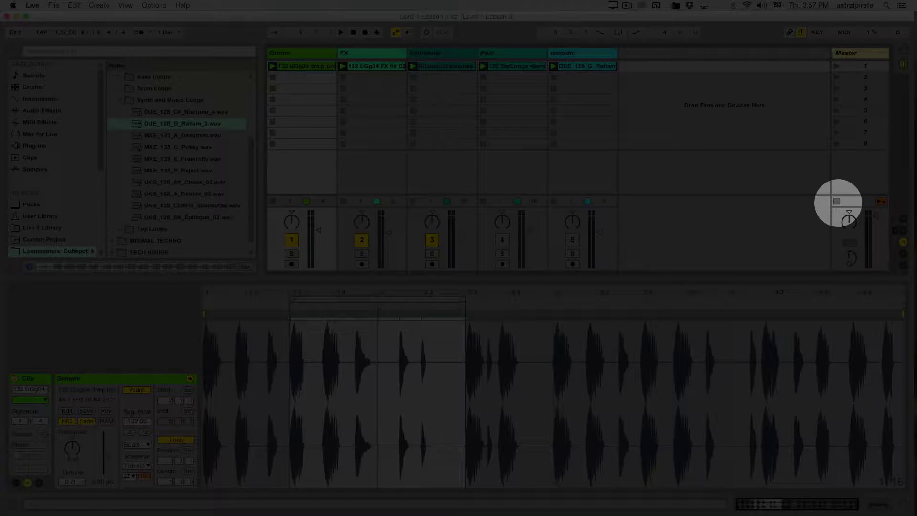
Stop all clips and confirm global launch quantization is still 1 Bar
click(837, 202)
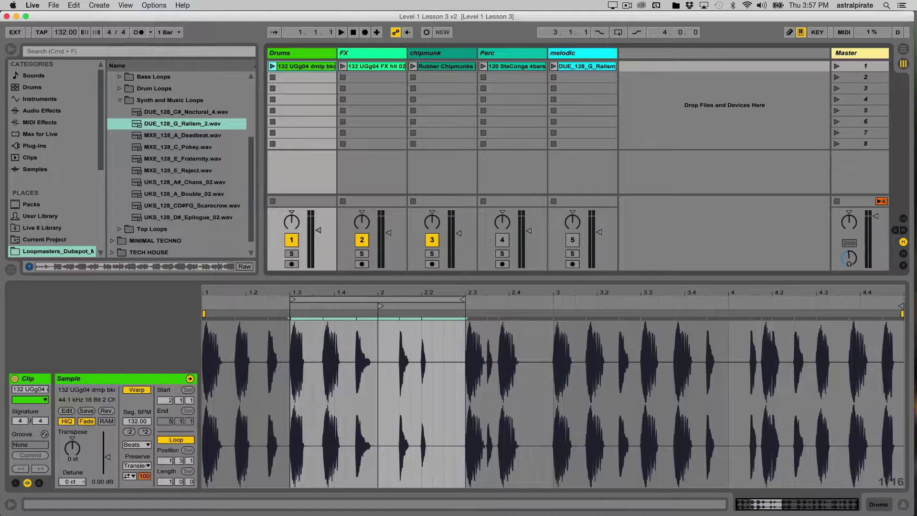
click(169, 32)
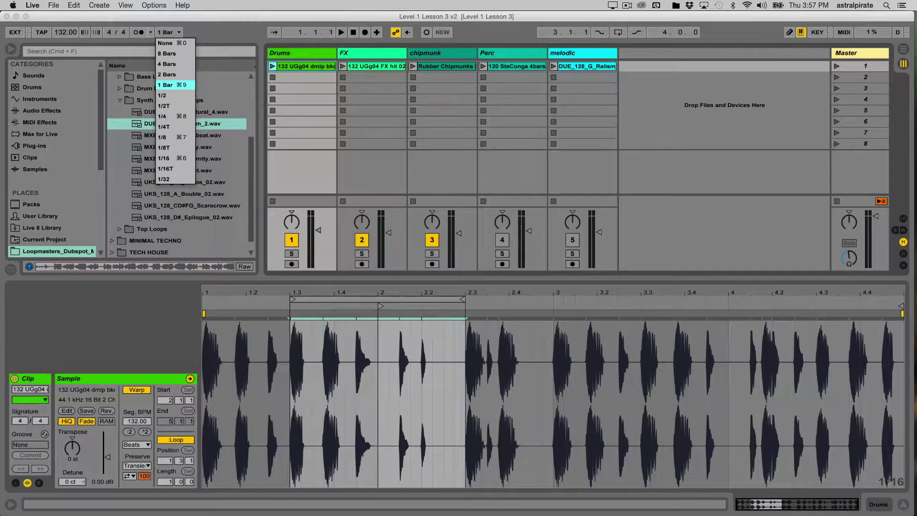
key(Escape)
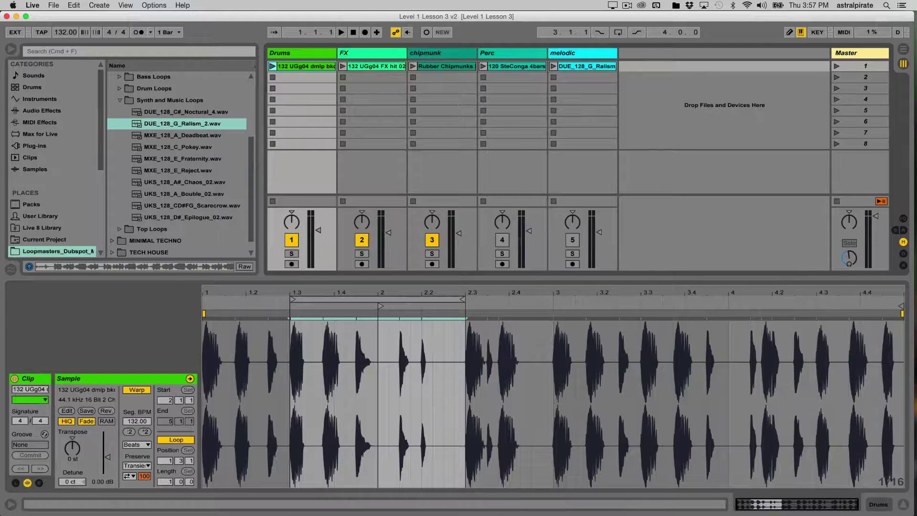
Test-launch the Drums loop, stop playback, and set global launch quantization to 1/8
click(272, 66)
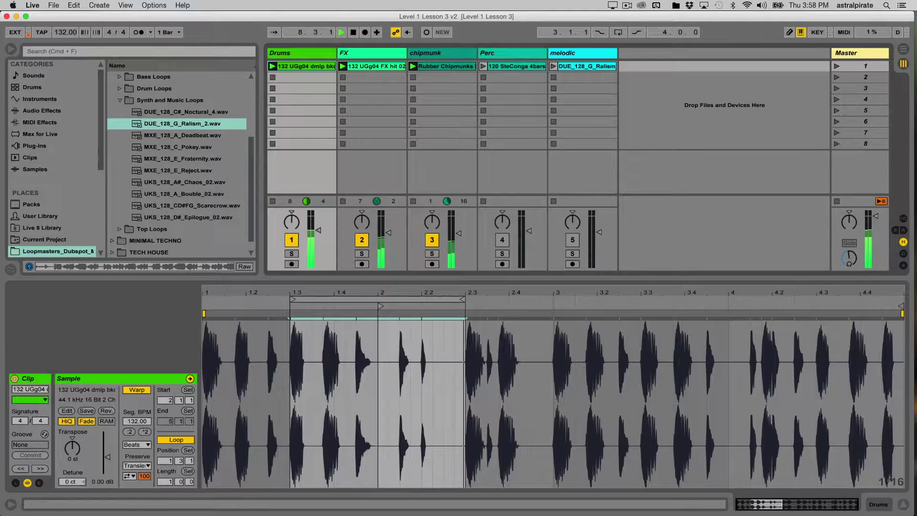
key(space)
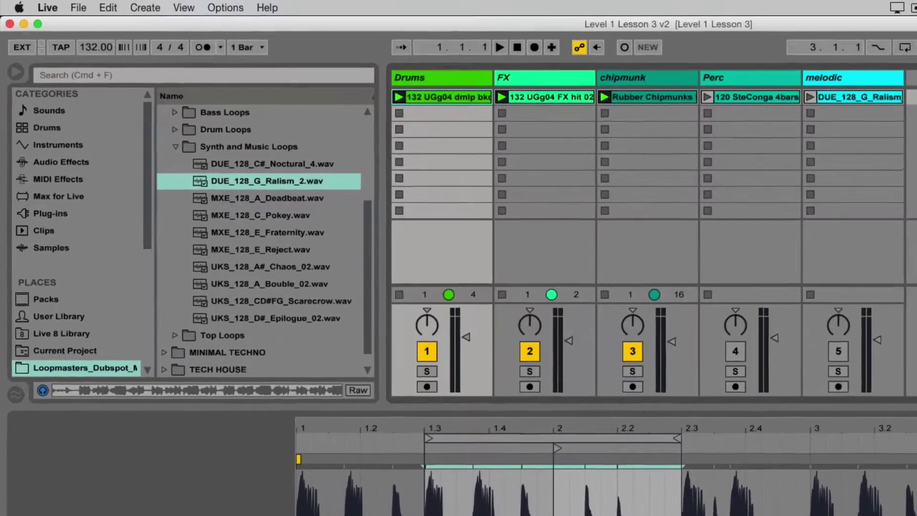
click(169, 32)
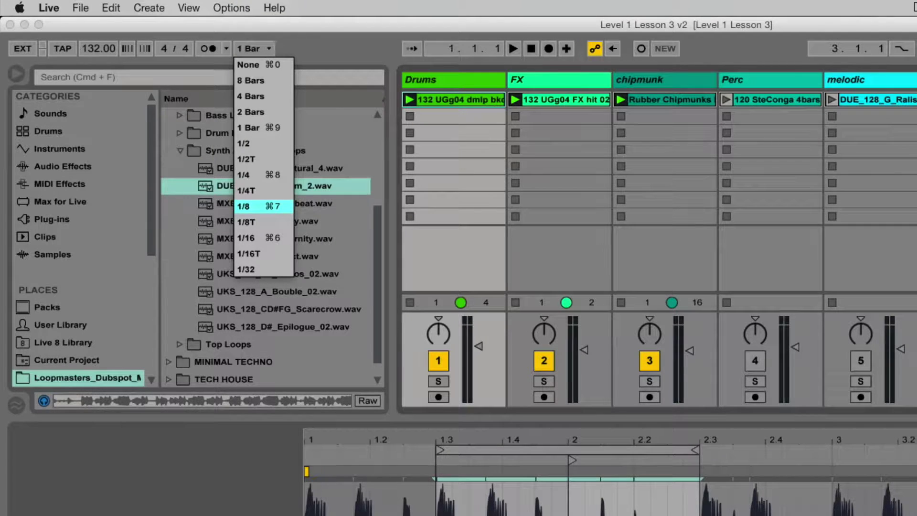
click(263, 207)
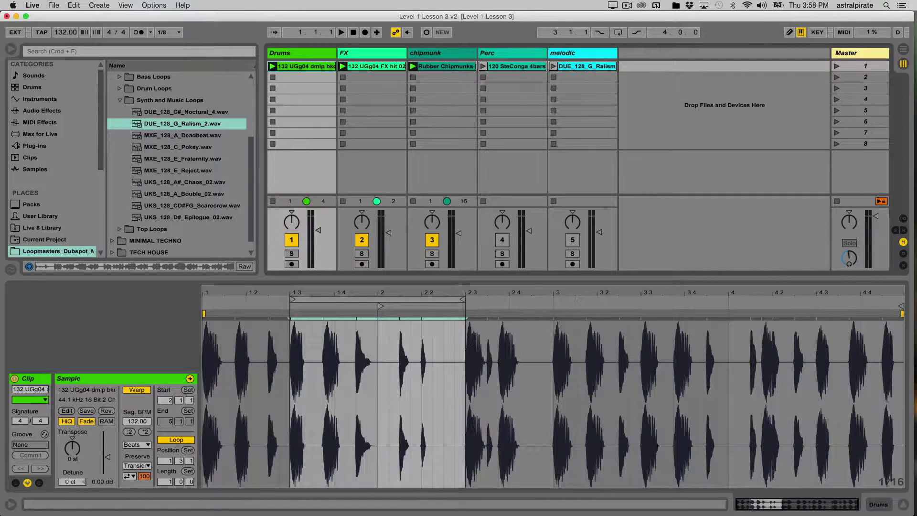
Stop all clips, then launch the Drums loop and the FX hit clip at 1/8 quantization
click(837, 201)
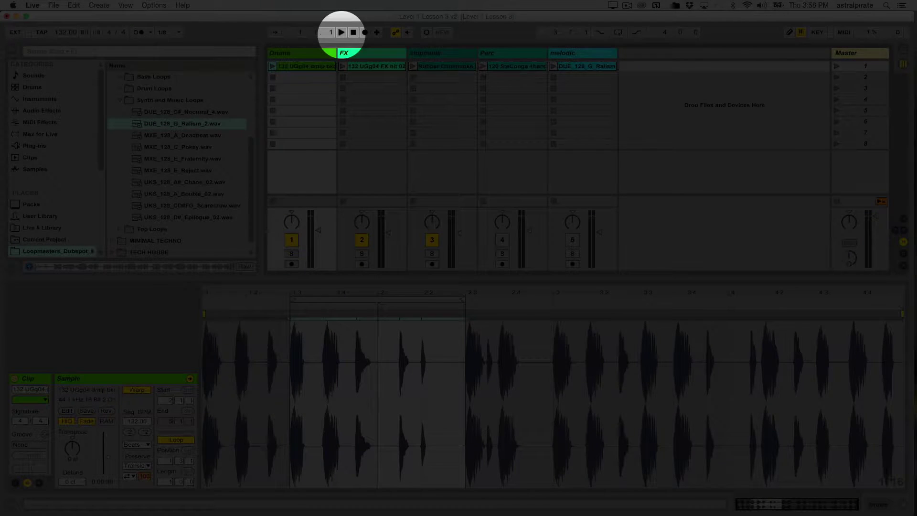
click(273, 65)
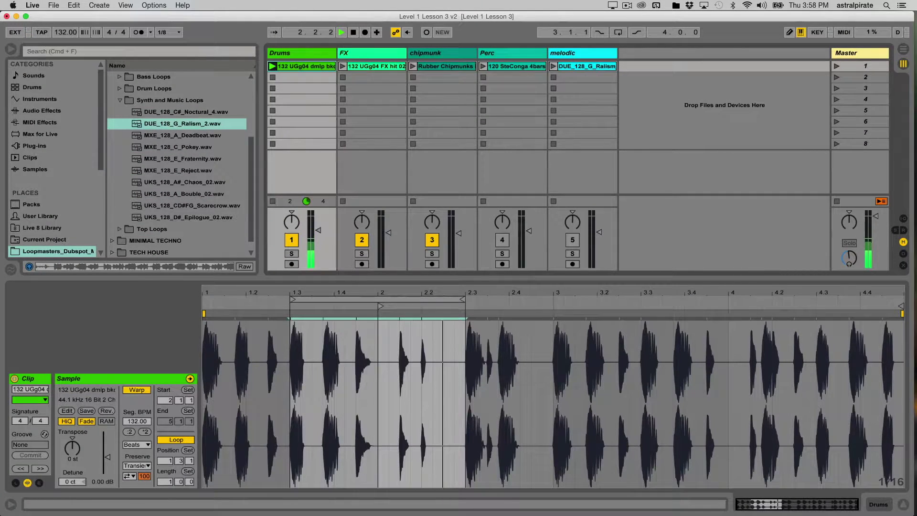
click(377, 67)
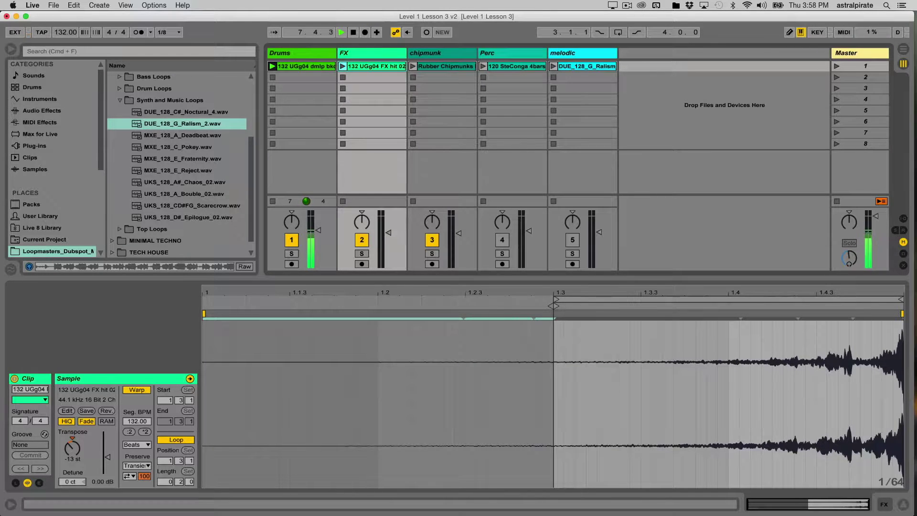
click(342, 66)
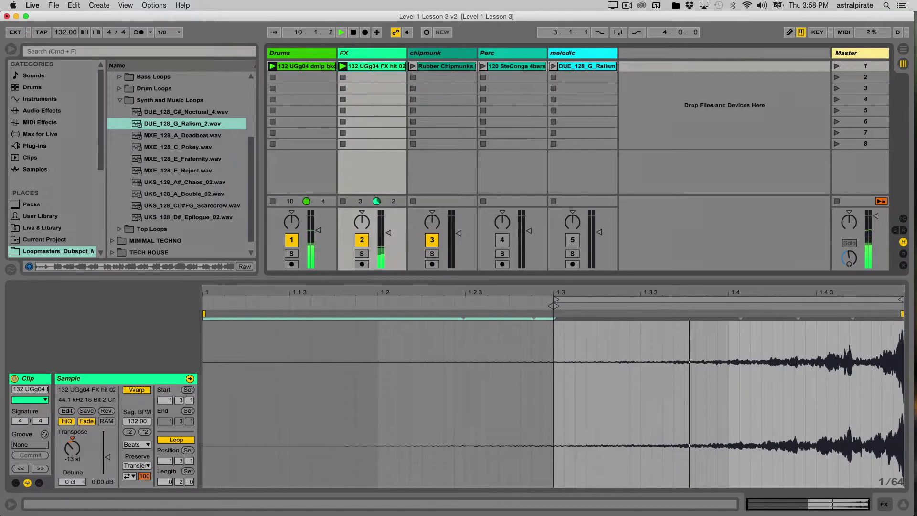
Unmute the Perc and melodic tracks, launch the conga and melodic loops, then stop playback
click(502, 240)
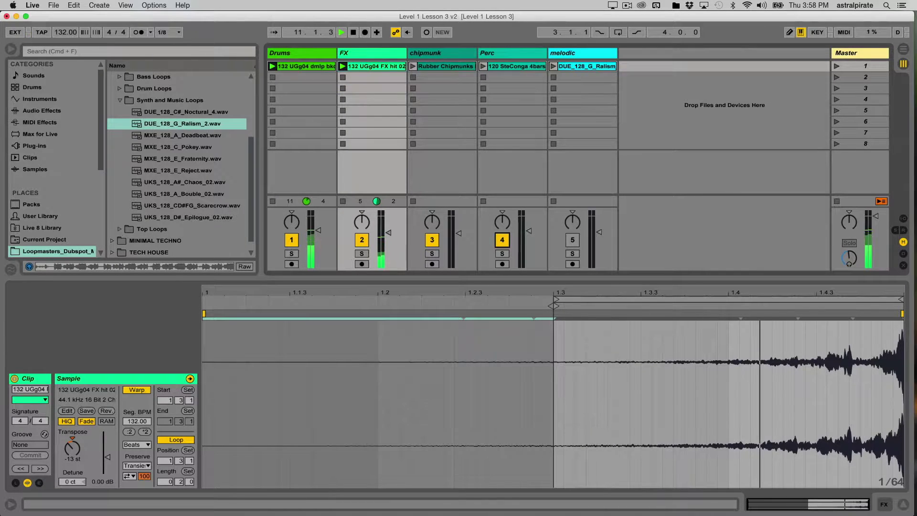
click(572, 239)
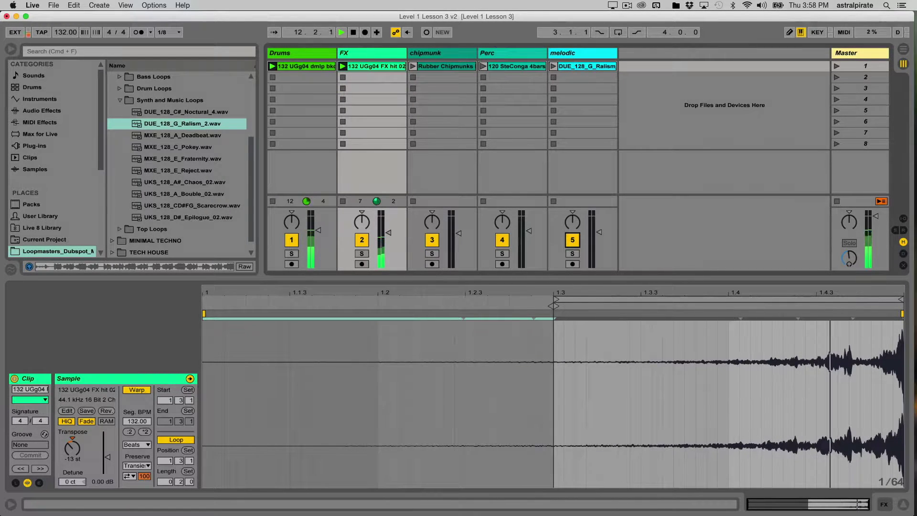
click(483, 66)
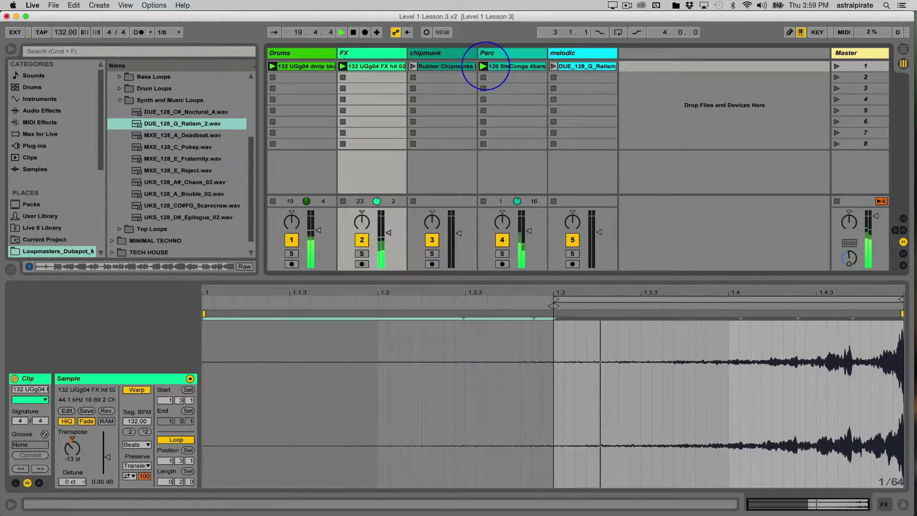
click(484, 66)
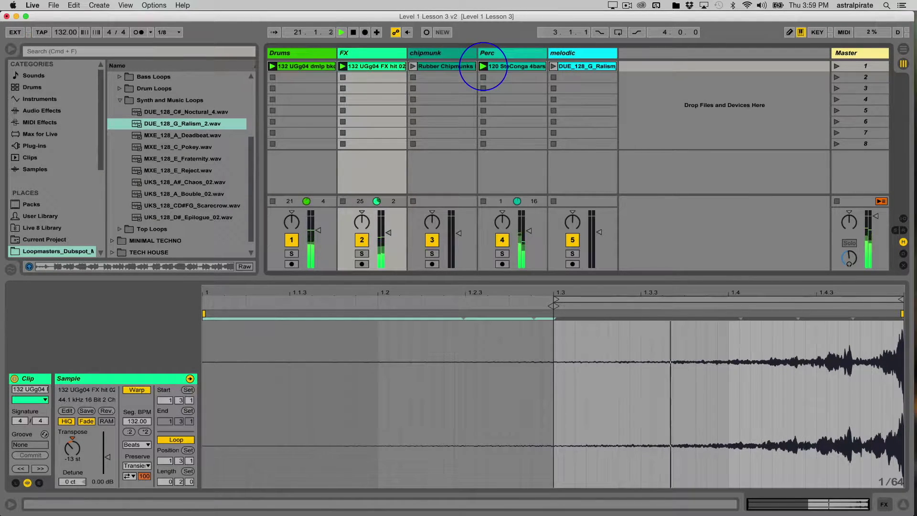
click(553, 67)
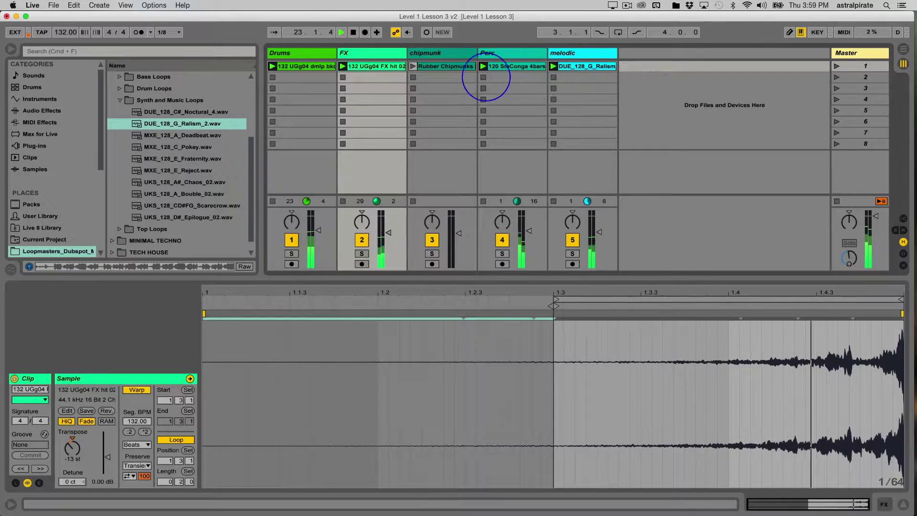
click(483, 77)
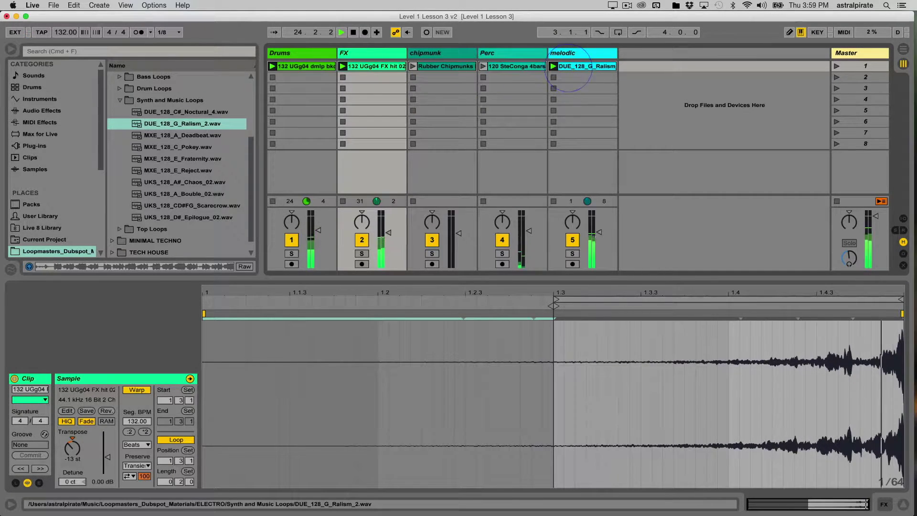
click(564, 67)
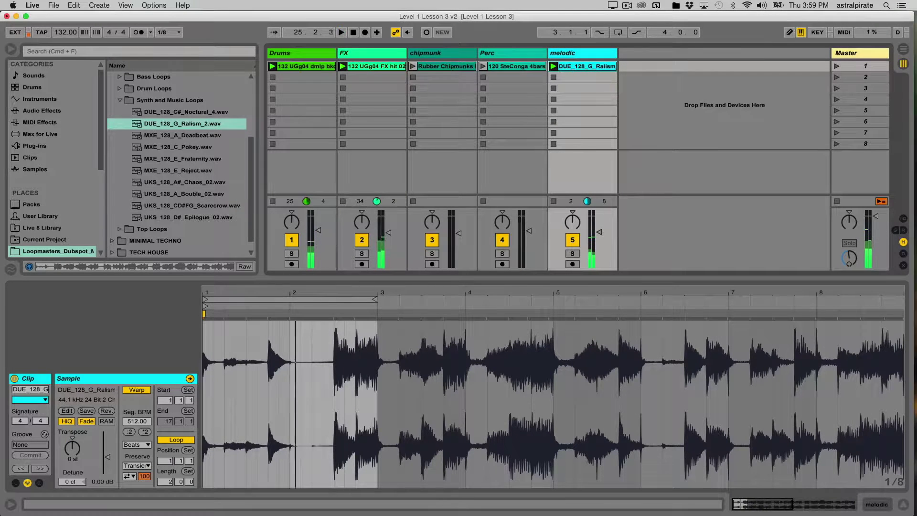
key(space)
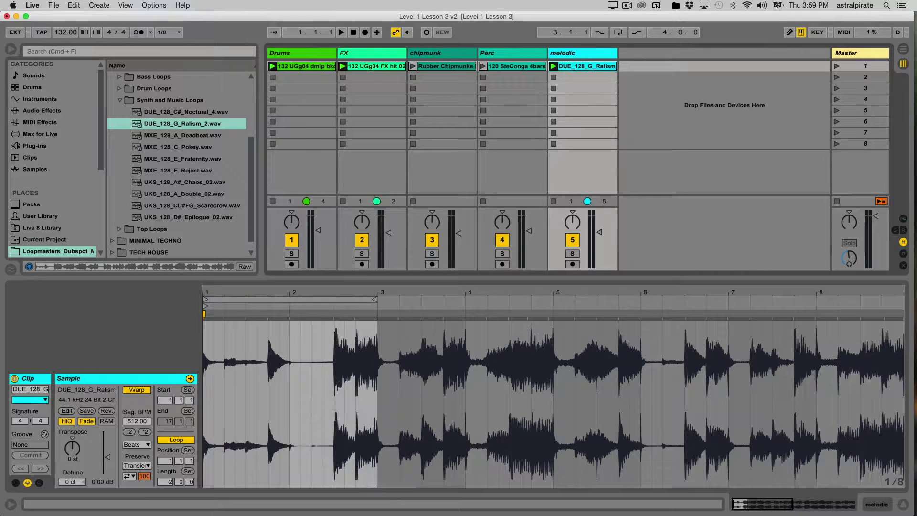
Return global launch quantization to 1 Bar and select the 120 SteConga 4bars clip
click(168, 32)
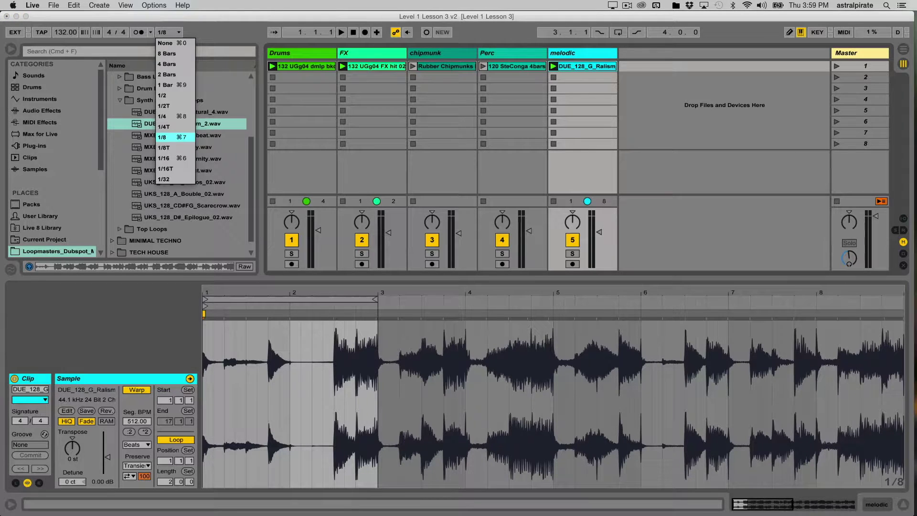
click(167, 84)
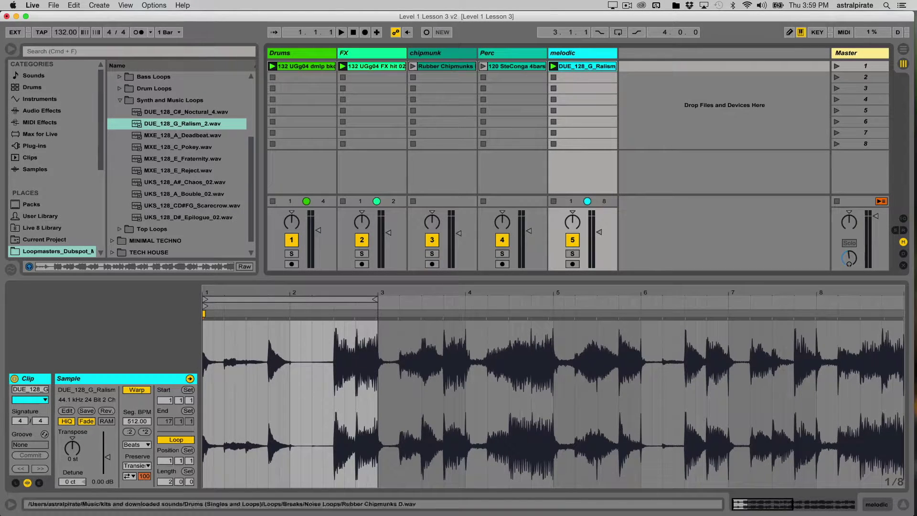
click(517, 67)
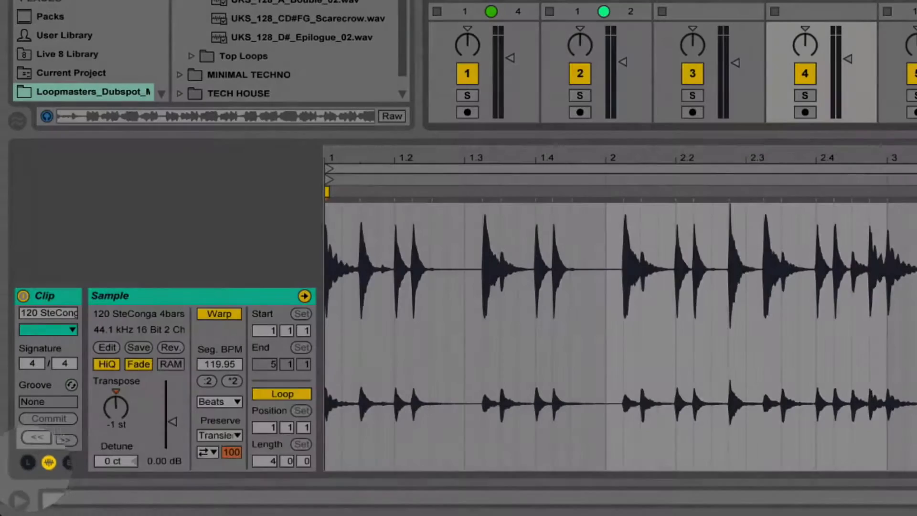
Give the 120 SteConga 4bars clip its own 1/8 launch quantization, leaving global at 1 Bar
click(25, 462)
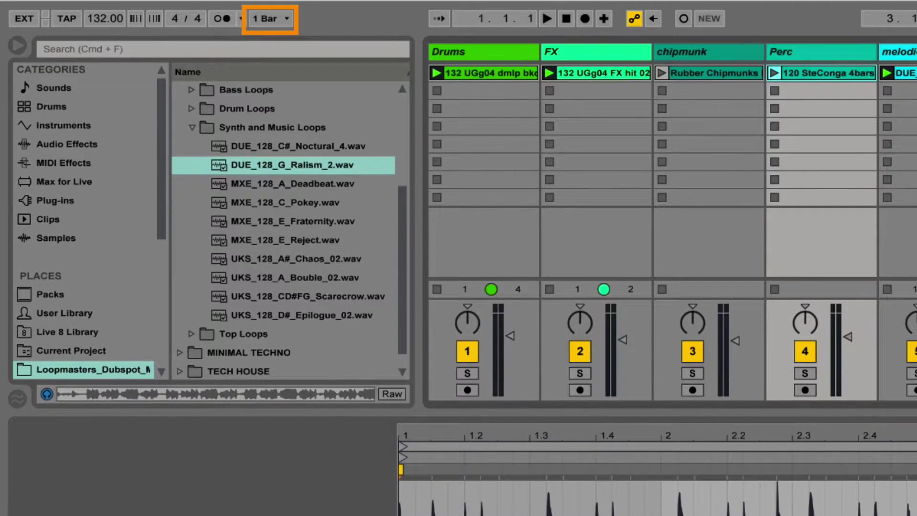
click(271, 19)
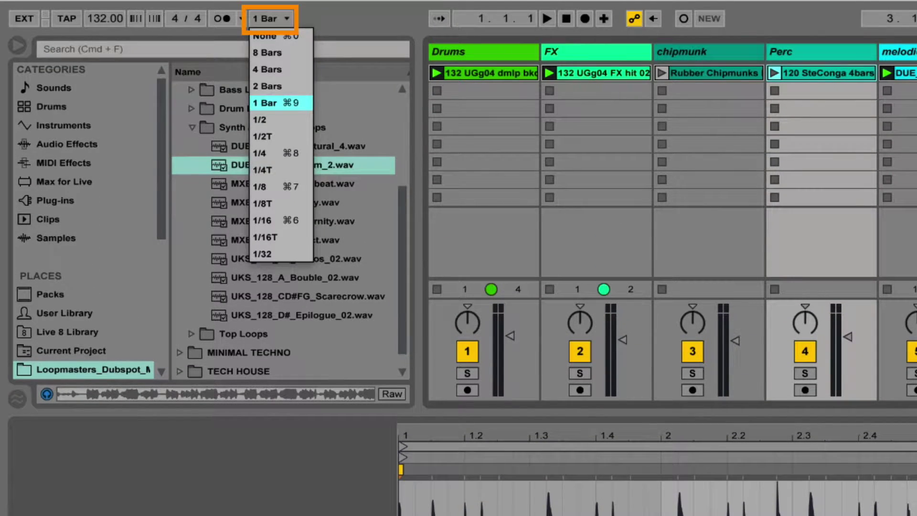
key(Escape)
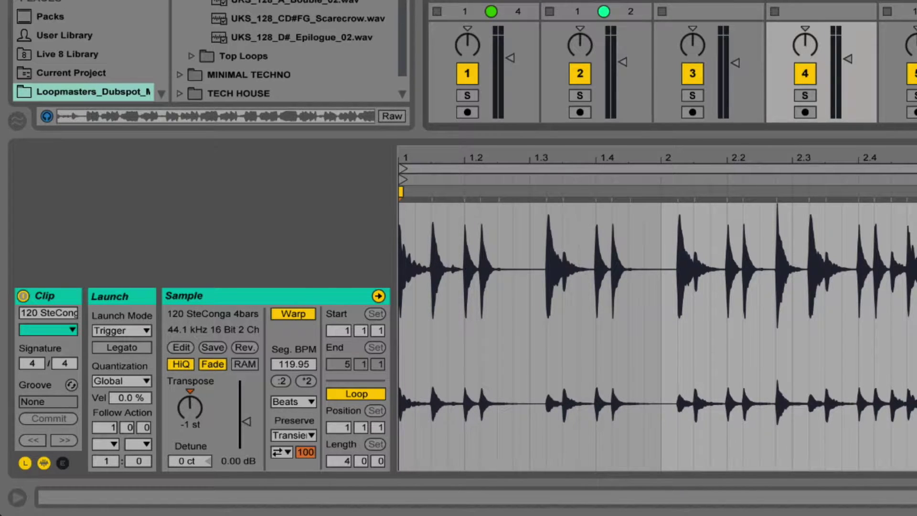
click(122, 381)
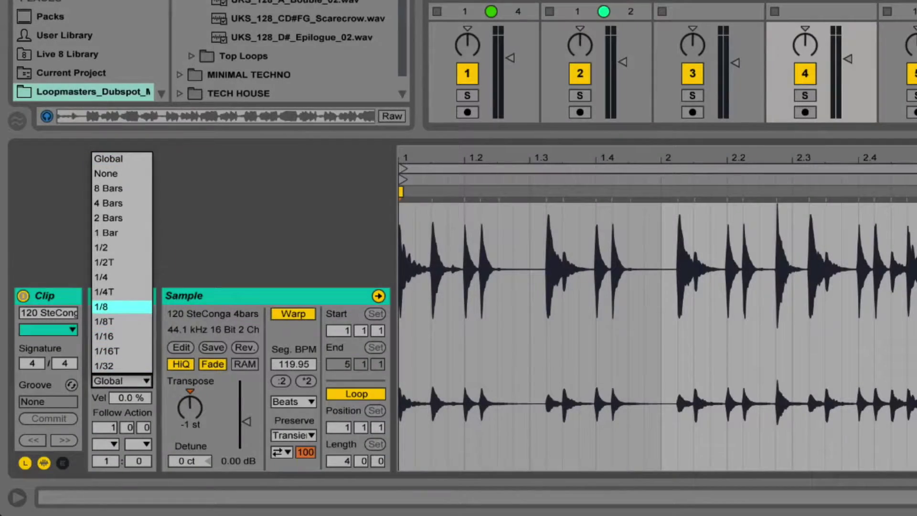
click(122, 307)
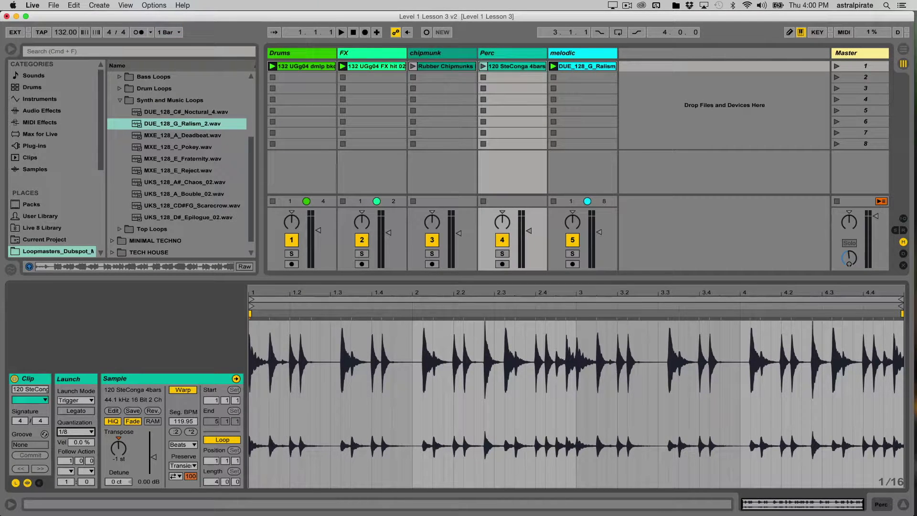
Restart the Drums, reversed FX hit and Perc conga loops playing together
key(space)
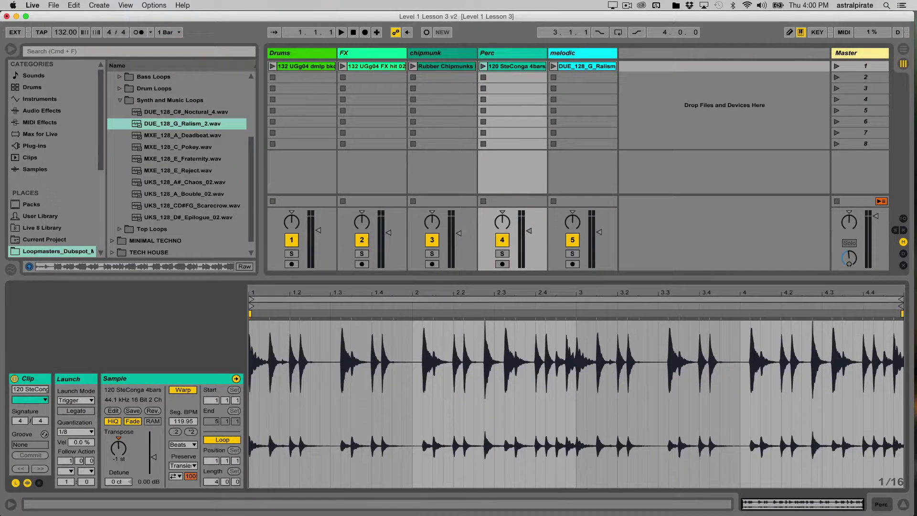
click(272, 66)
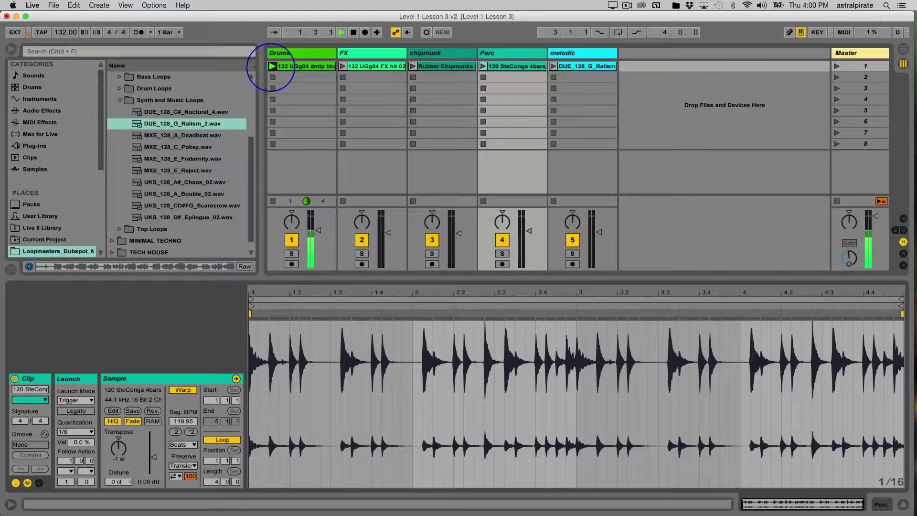
click(370, 66)
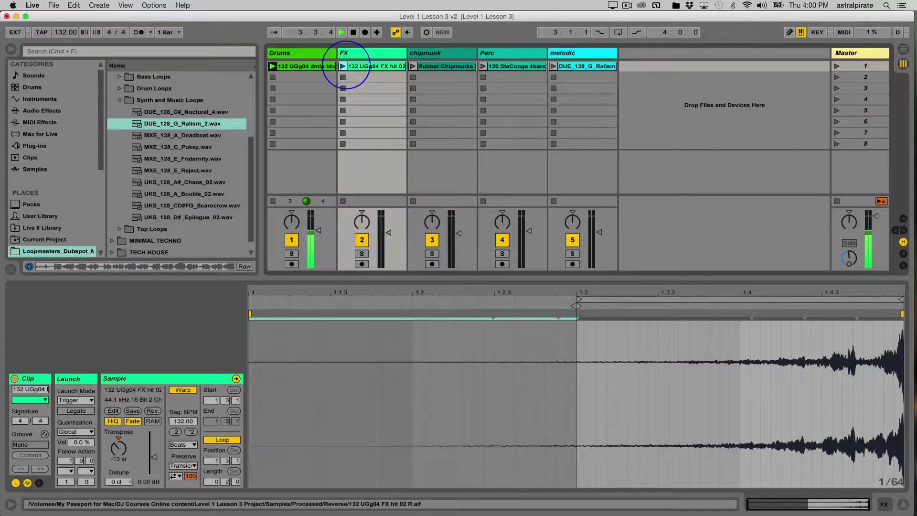
click(343, 66)
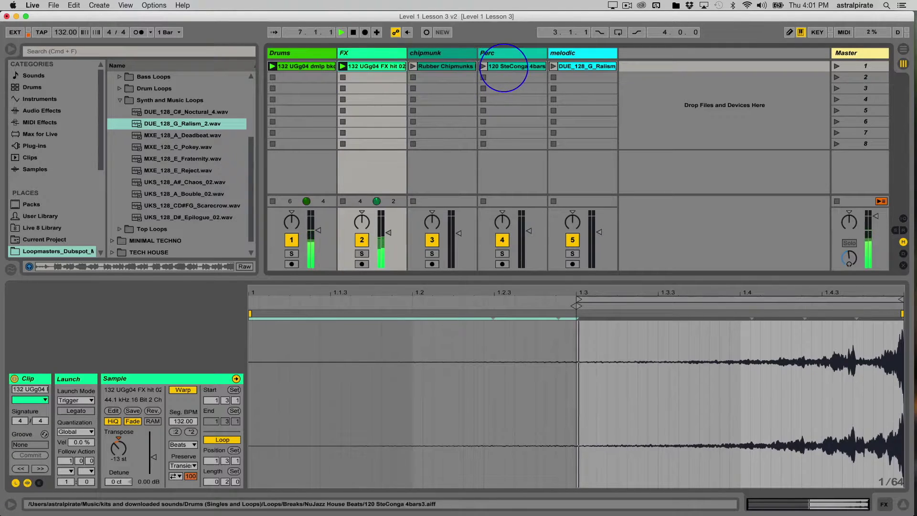
click(484, 66)
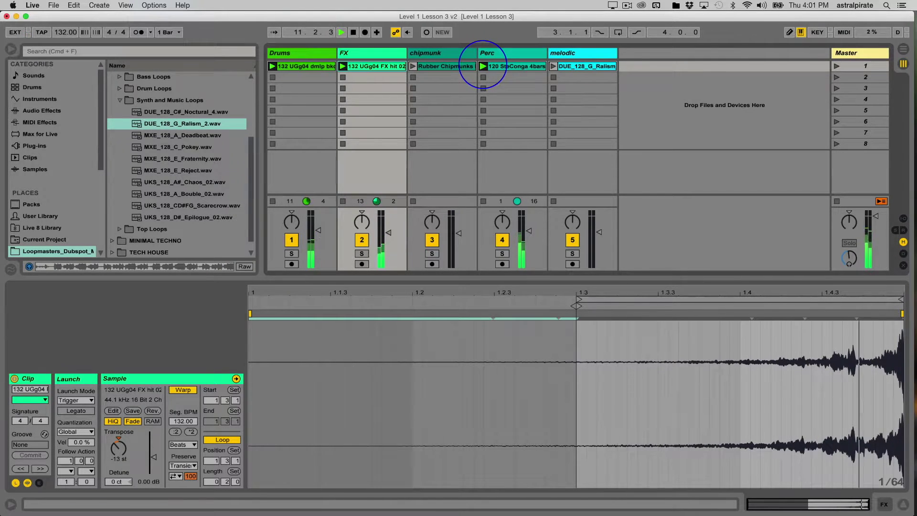
Set the conga clip's launch quantization to 1/16
click(490, 66)
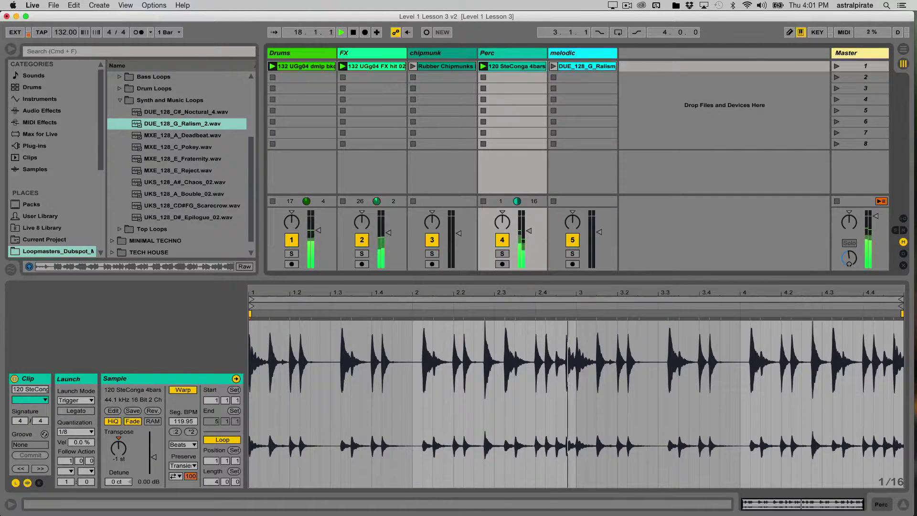
click(75, 432)
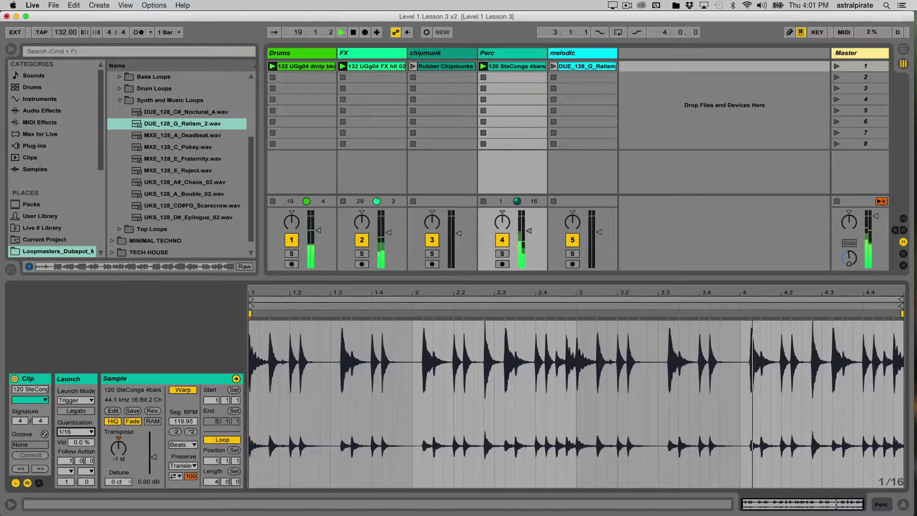
click(64, 404)
Retrigger the conga clip rapidly on sixteenths over the loops, then stop playback
click(484, 65)
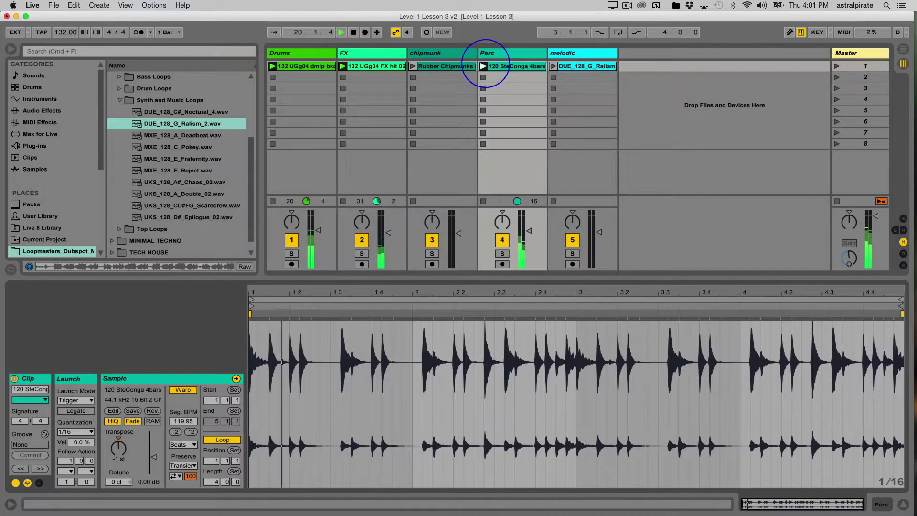
click(485, 64)
click(485, 64)
click(485, 64)
click(485, 65)
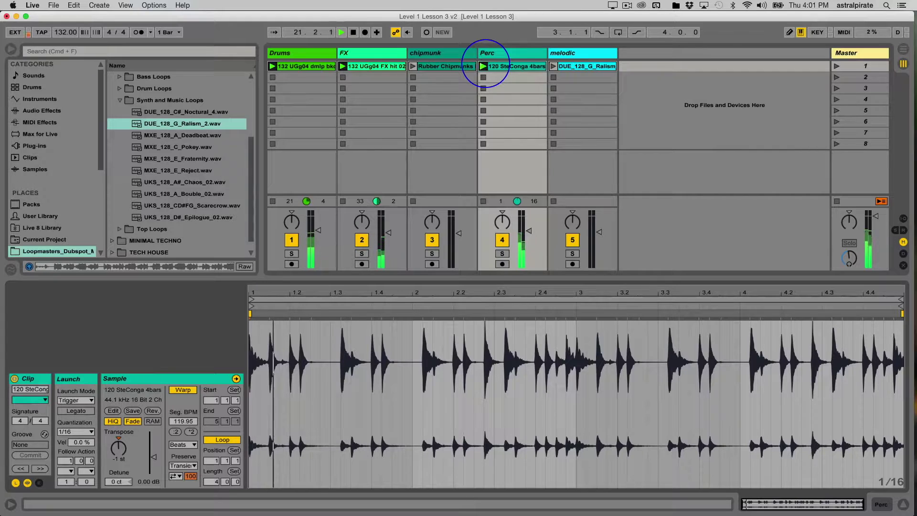
click(485, 64)
click(485, 65)
click(484, 65)
click(484, 65)
click(483, 65)
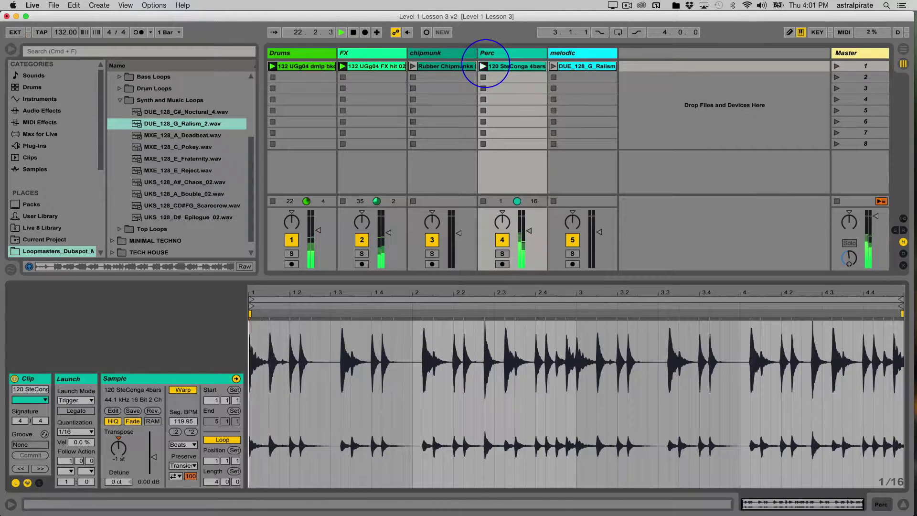
click(484, 65)
click(484, 65)
click(484, 65)
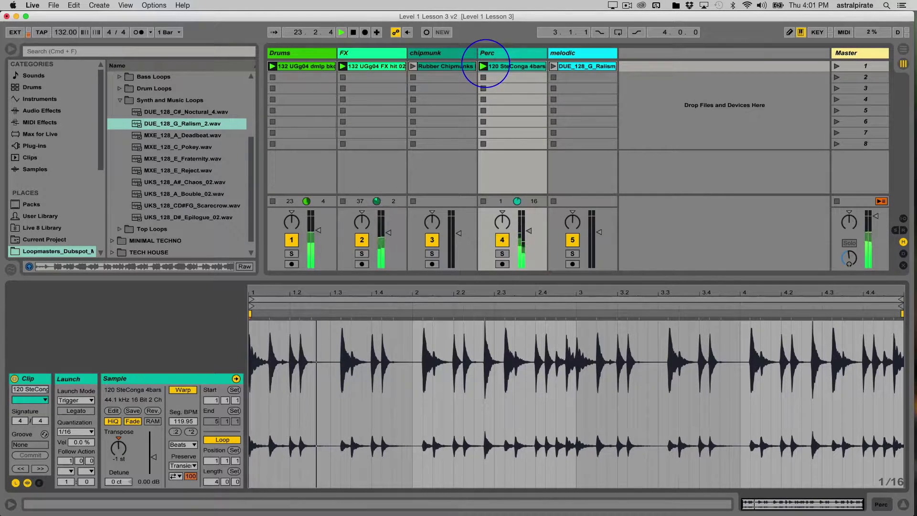
click(484, 65)
click(483, 65)
click(484, 65)
click(483, 66)
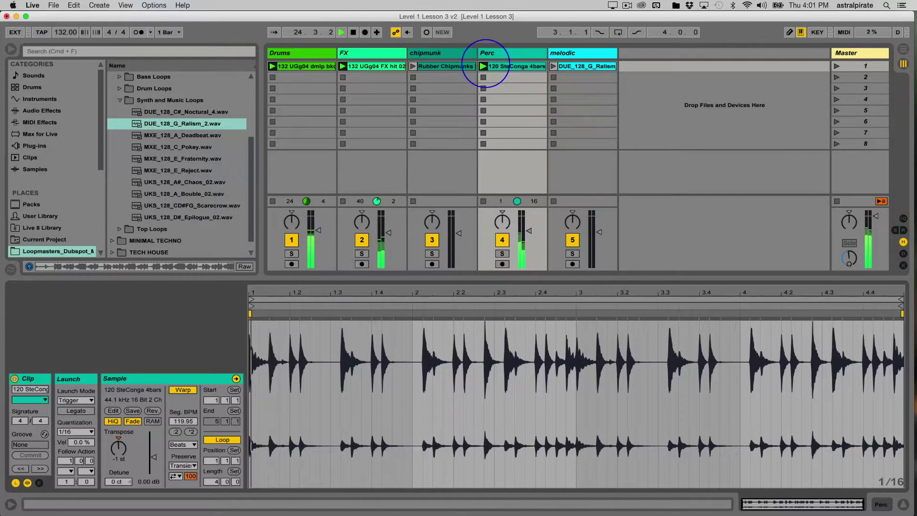
click(483, 66)
click(484, 65)
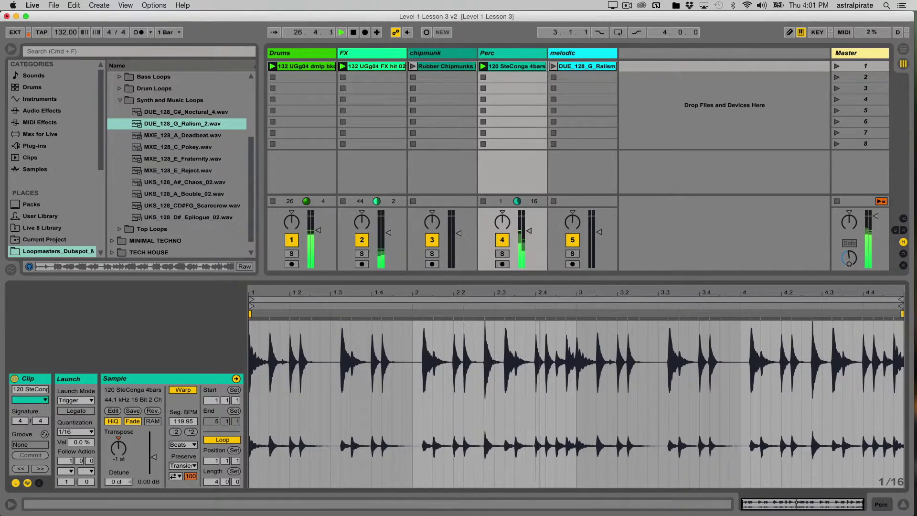
key(space)
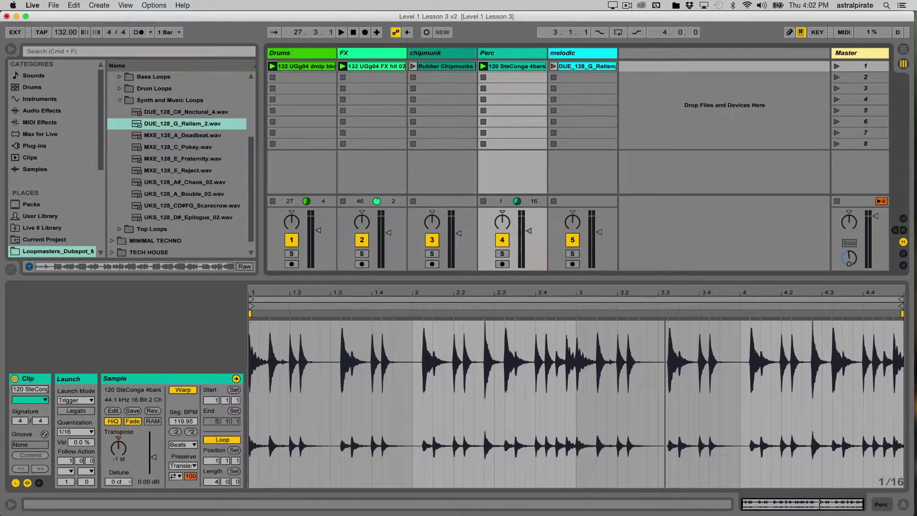
key(Left)
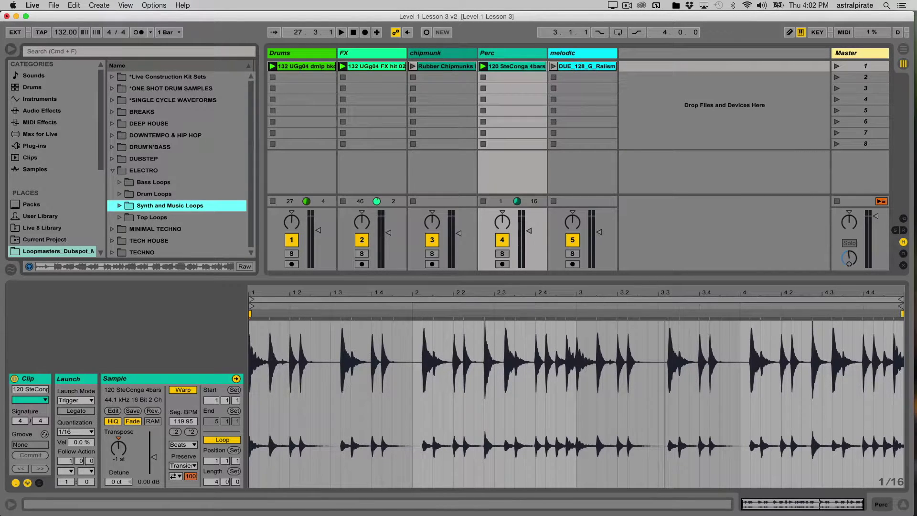
Browse the TECHNO FX Loops folder, previewing the SMOOTHSTAB and LOWPRESSURE samples
key(Left)
key(Left)
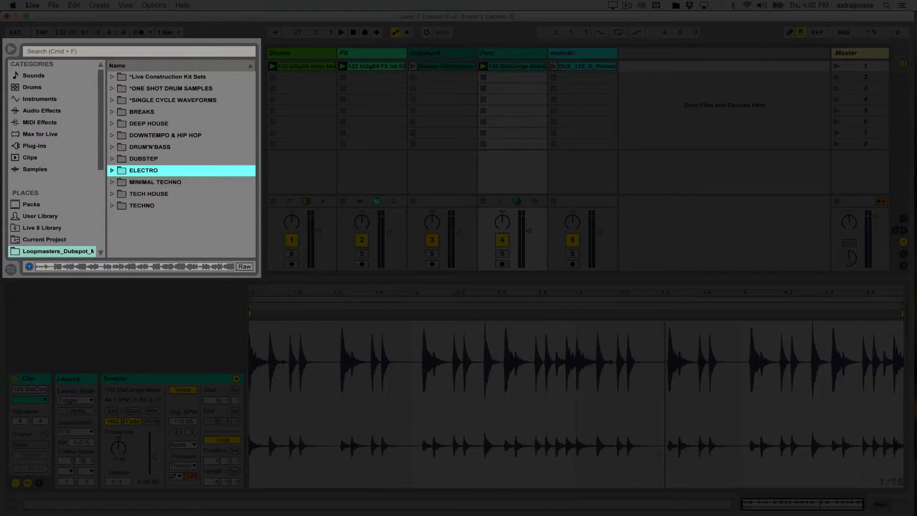
key(Down)
key(Down)
key(Down)
key(Right)
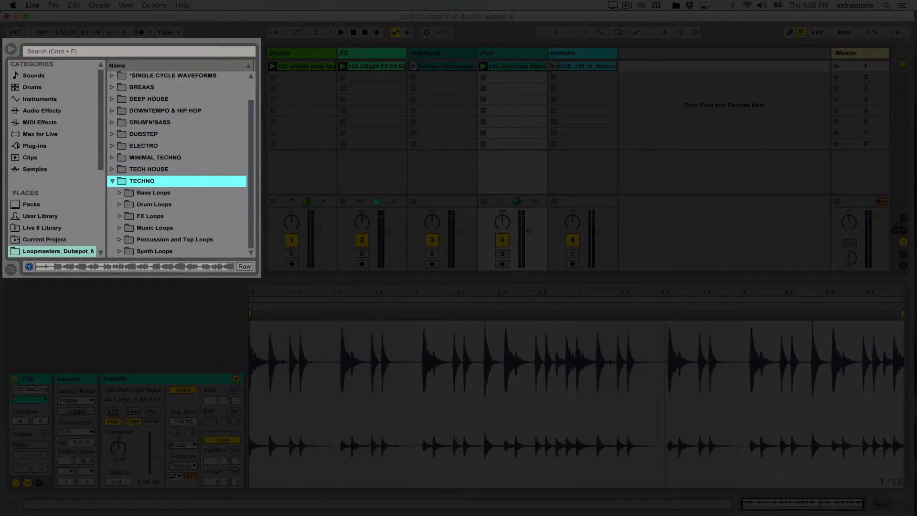
key(Down)
key(Down)
key(Down)
key(Right)
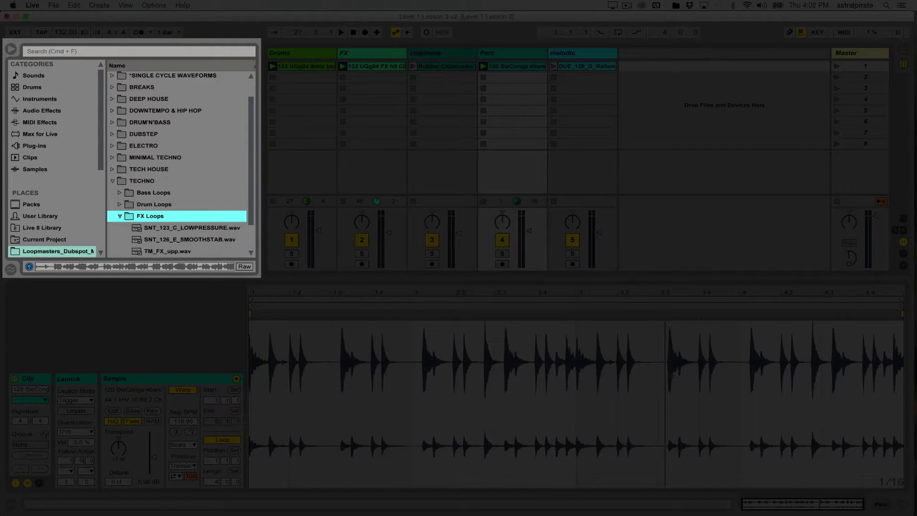
key(Down)
key(Down)
key(Down)
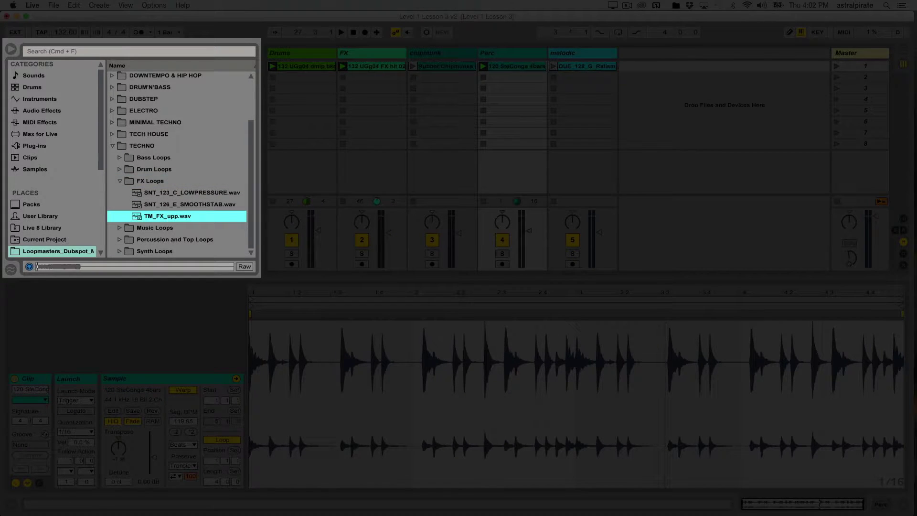
key(Up)
key(Up)
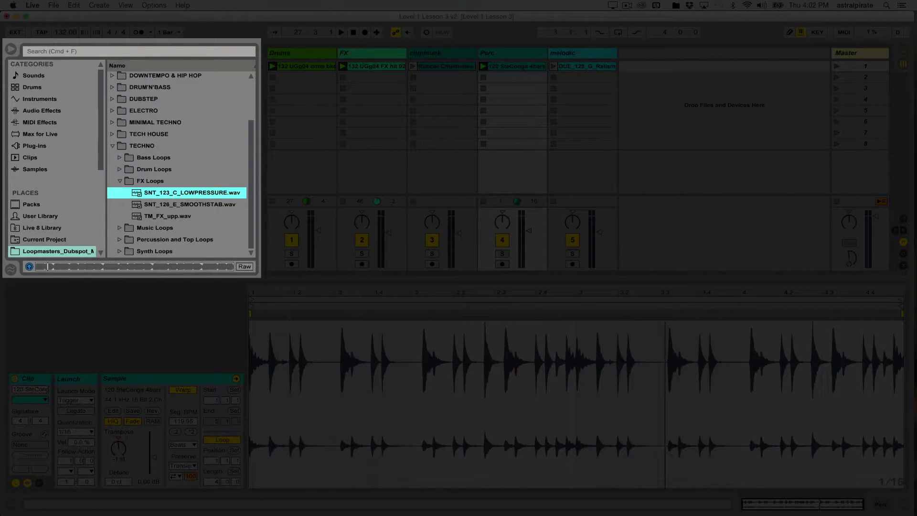
key(Down)
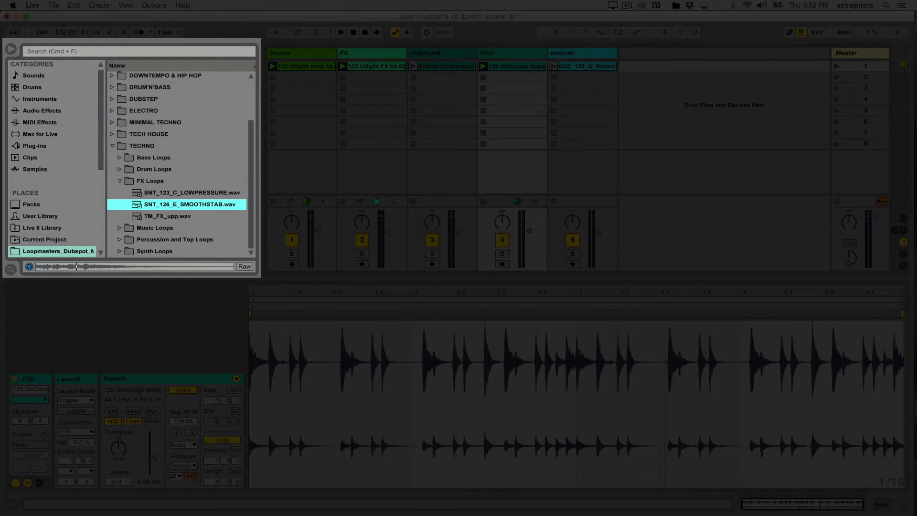
Place MK_128_Vocal_1 from the TECH HOUSE Vox Loops folder onto a new audio track
key(Up)
key(Up)
key(Up)
key(Up)
key(Up)
key(Up)
key(Right)
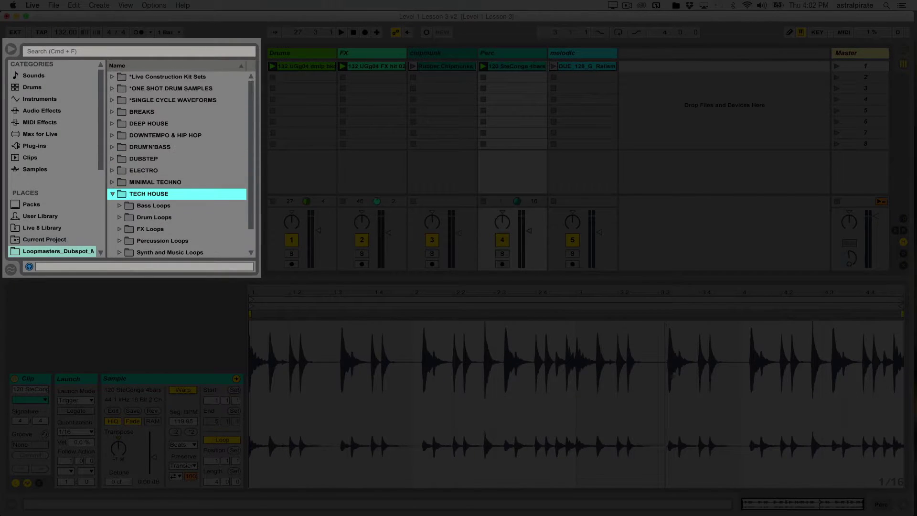
key(Down)
key(Down)
key(Down)
key(Down)
key(Down)
key(Down)
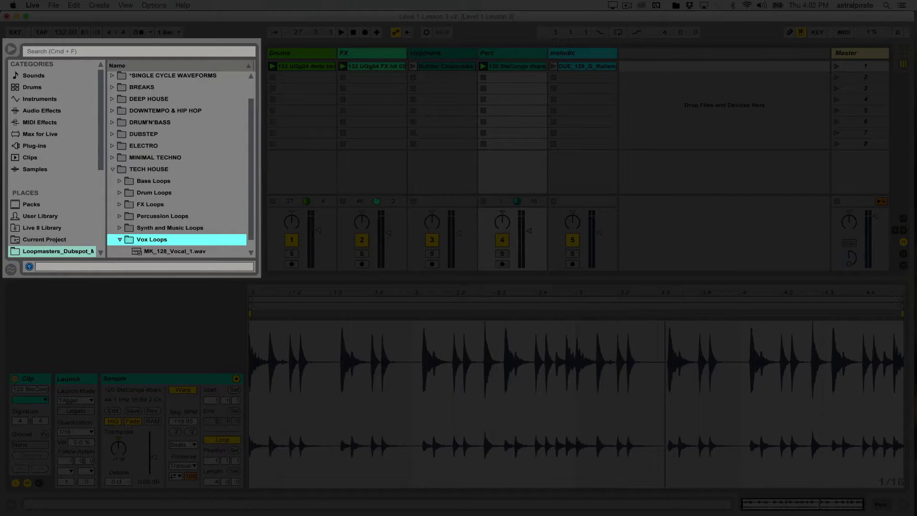
key(Right)
key(Down)
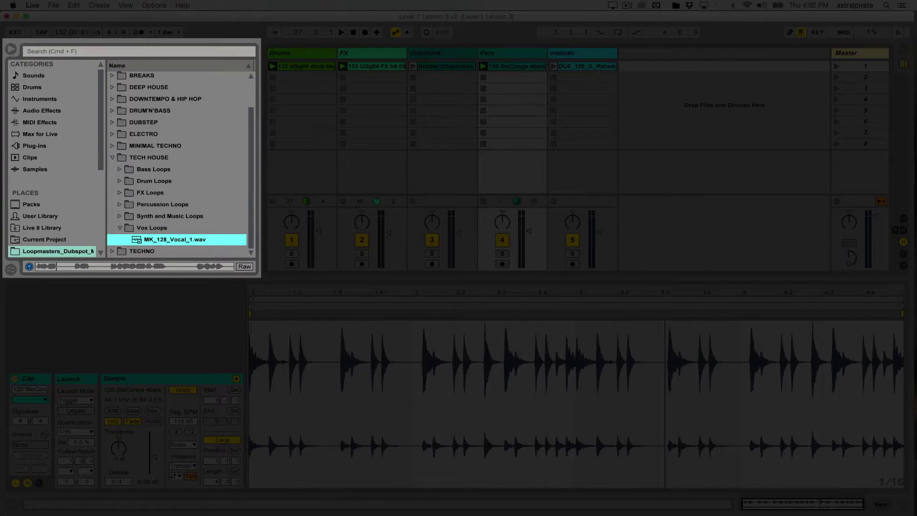
drag(175, 240, 643, 66)
key(Return)
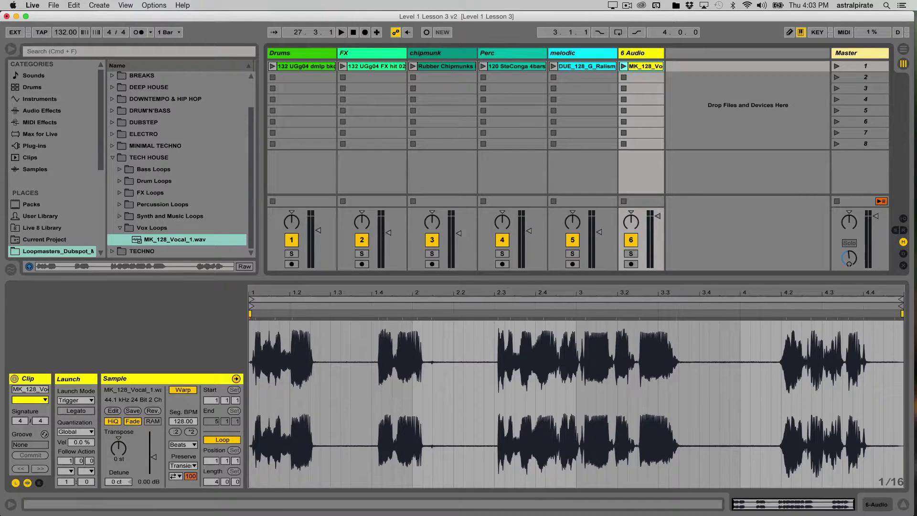
Solo the vocal track, audition the clip, and turn its Loop off
click(631, 253)
drag(657, 216, 658, 237)
click(623, 67)
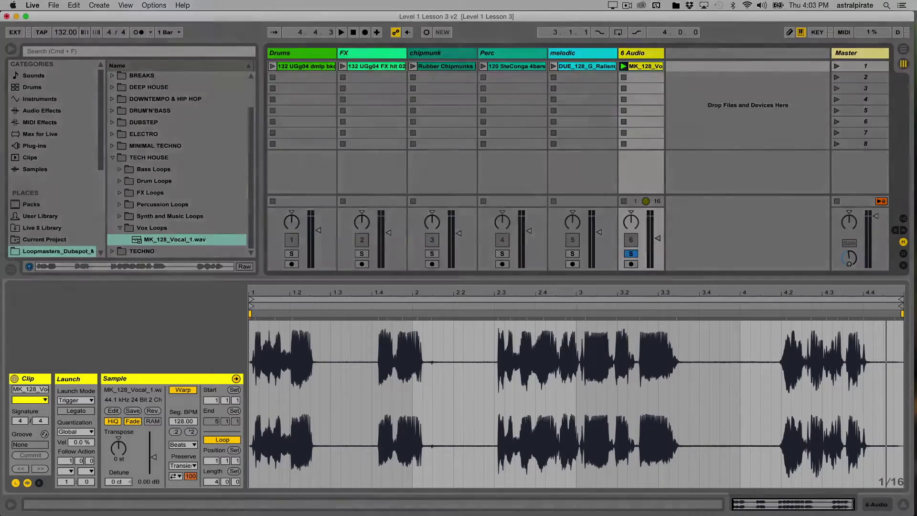
click(223, 440)
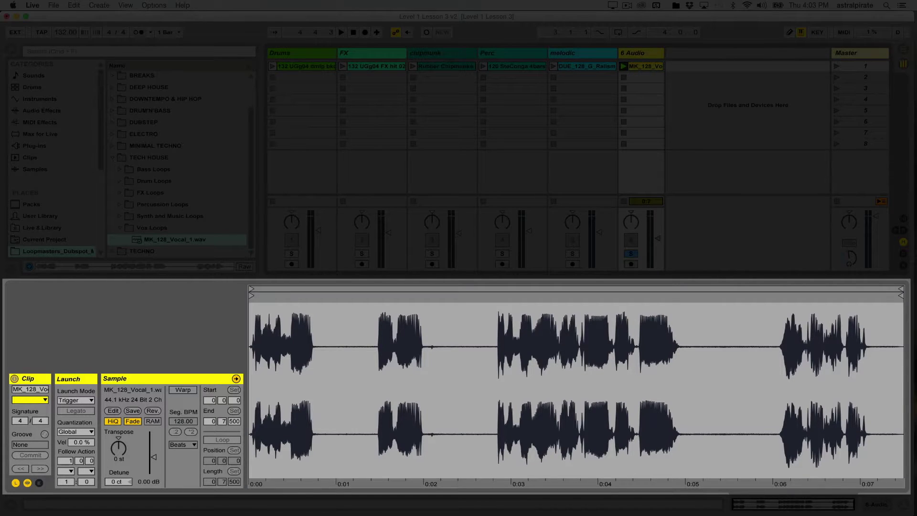
Trim the vocal clip to start 0:04:455 and end 0:05:96, previewing the phrase
drag(251, 296, 642, 296)
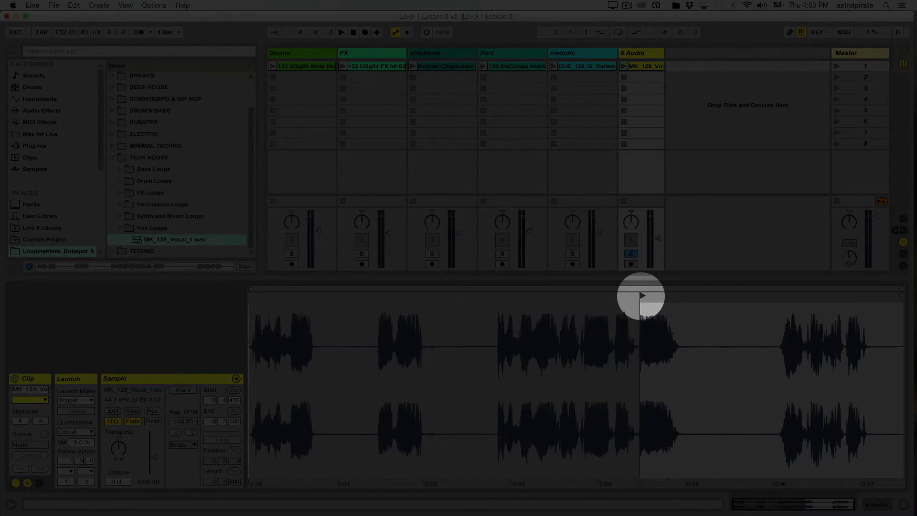
mouse_move(642, 295)
mouse_down()
mouse_move(623, 295)
mouse_move(641, 296)
mouse_up()
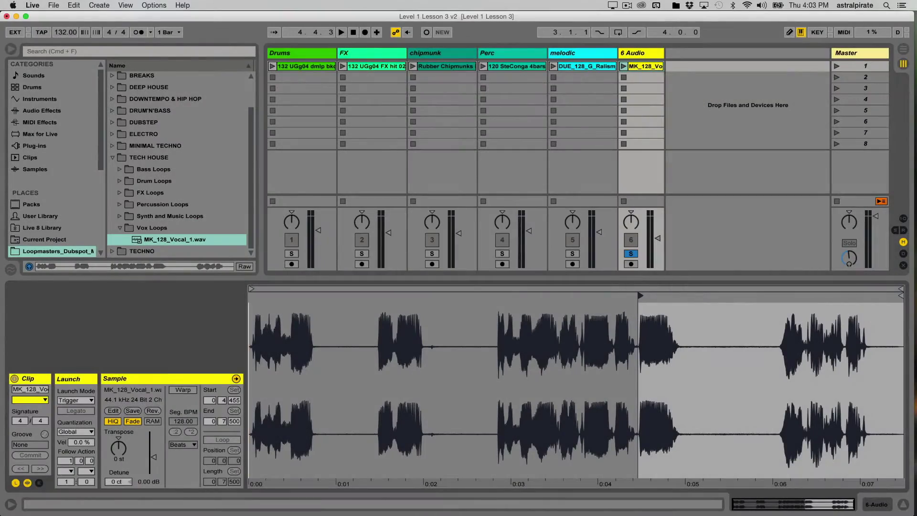
key(space)
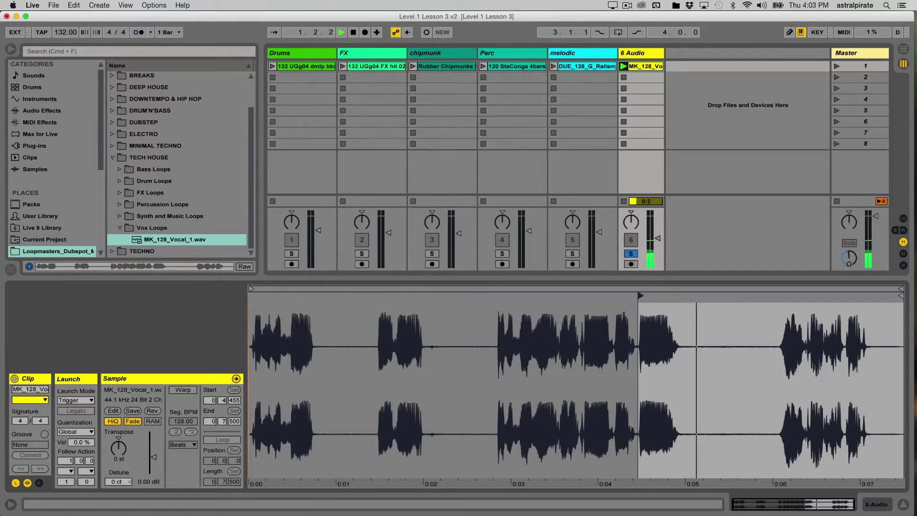
key(space)
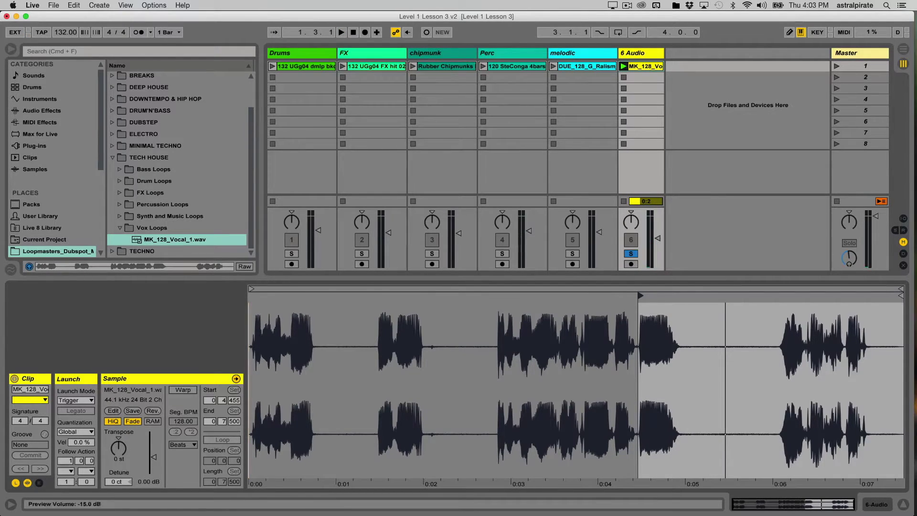
drag(900, 296, 691, 296)
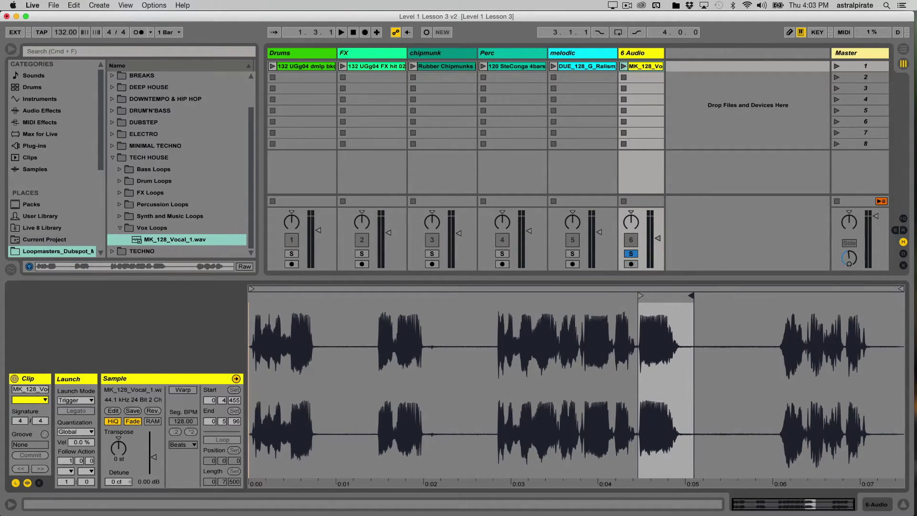
key(space)
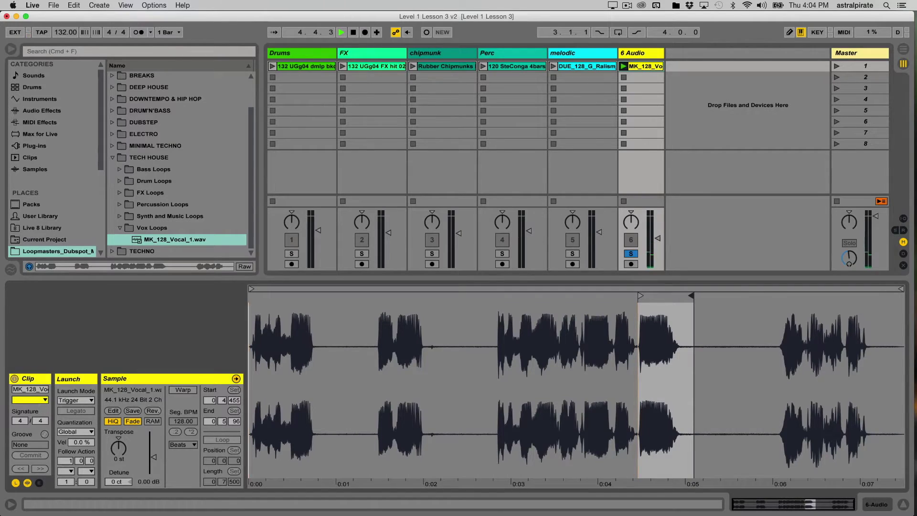
Give the vocal clip 1/16 launch quantization, unsolo track 6, transpose to -10 st, and preview
key(space)
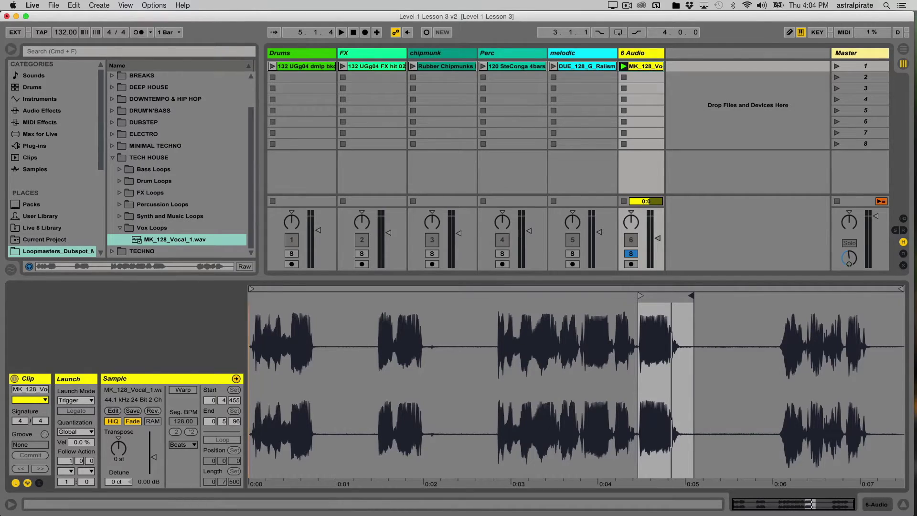
click(76, 431)
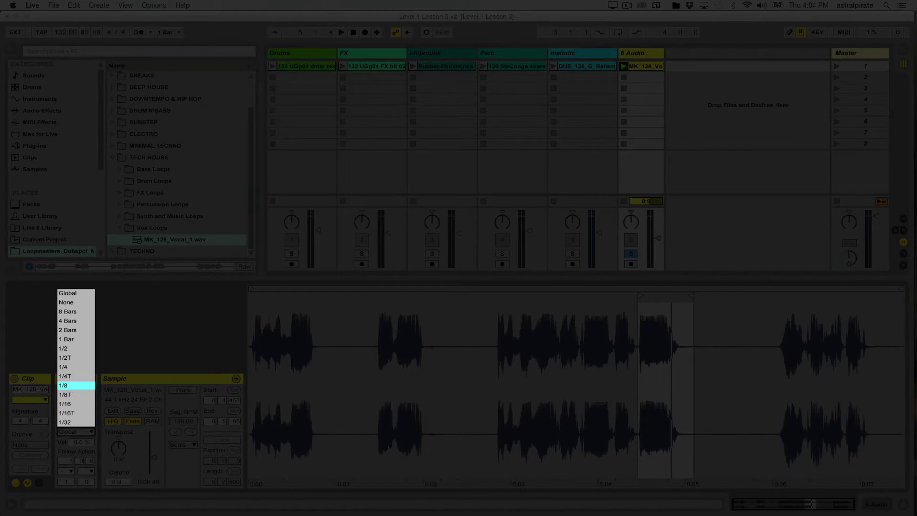
click(76, 404)
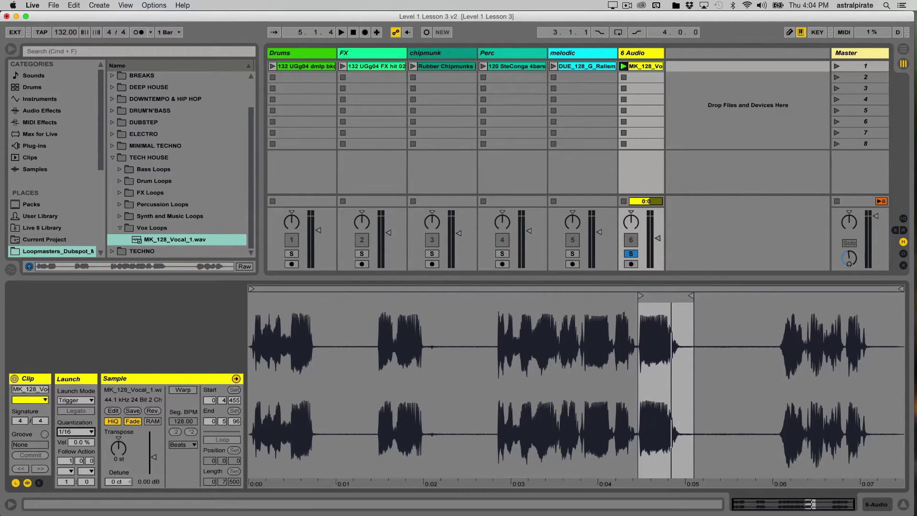
click(631, 254)
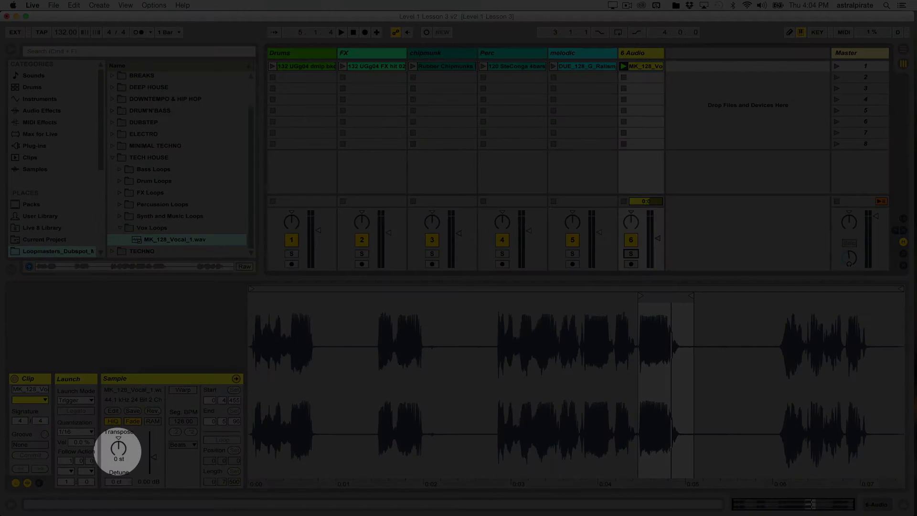
drag(118, 451, 118, 453)
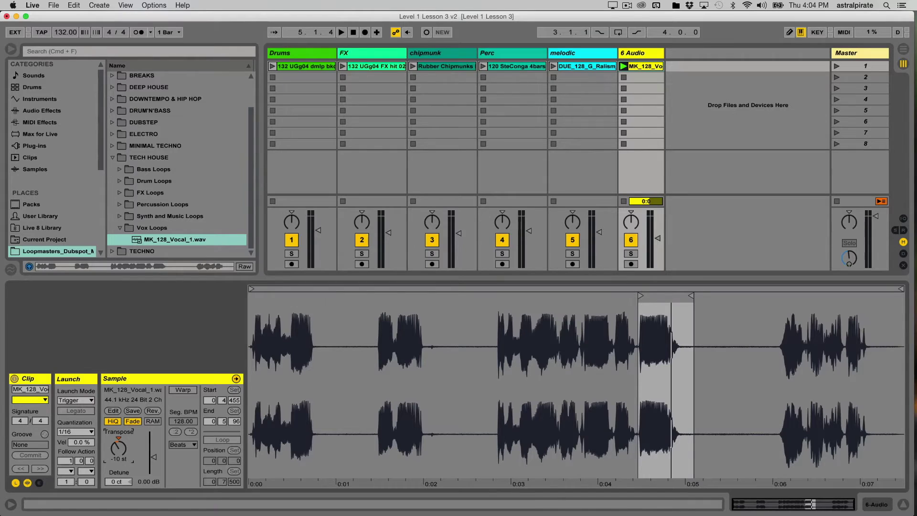
key(space)
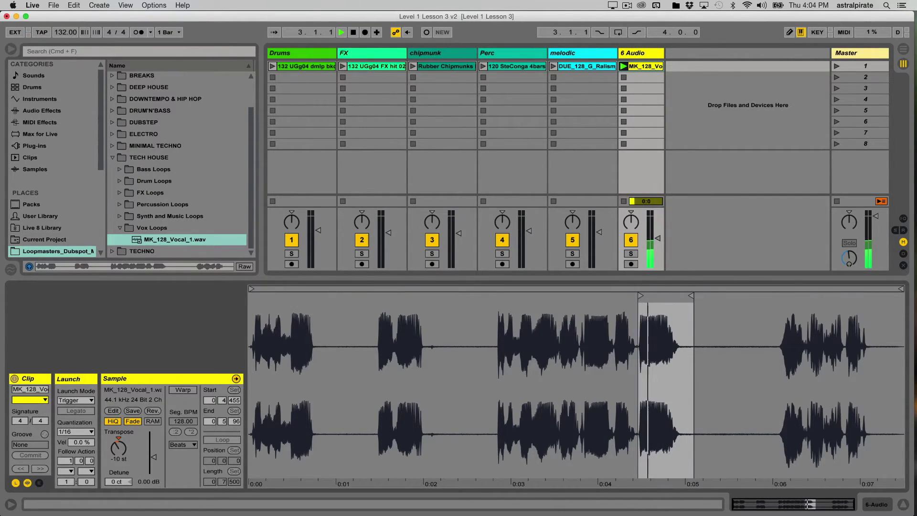
Move the vocal start marker later to 0:04:474, preview it, then launch the Drums loop
key(space)
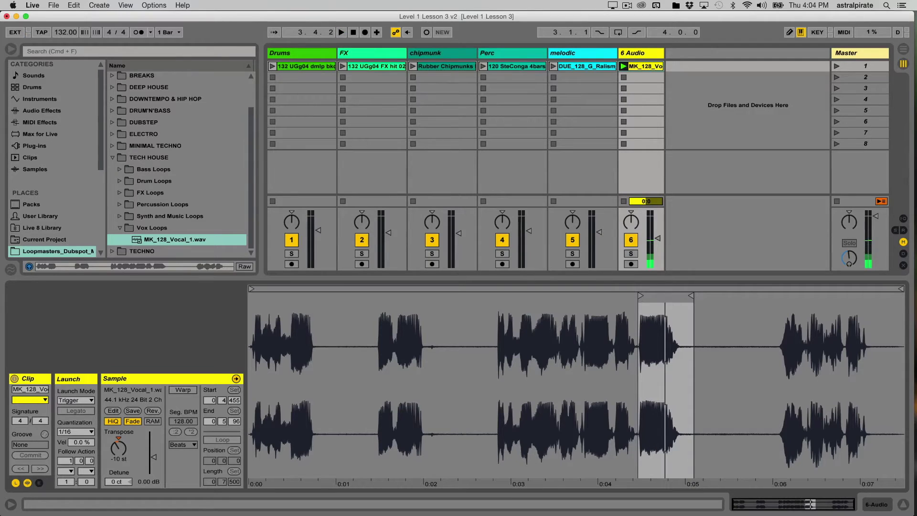
drag(661, 382, 661, 444)
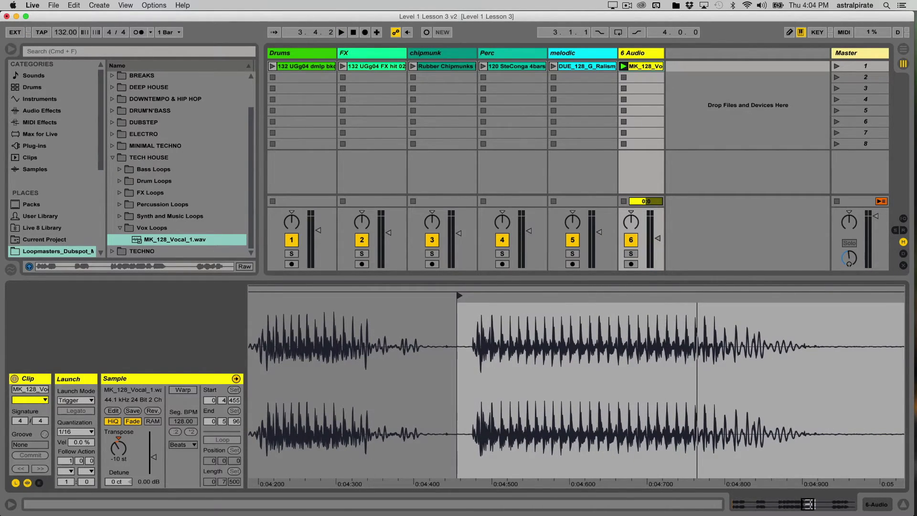
drag(459, 296, 473, 296)
key(Right)
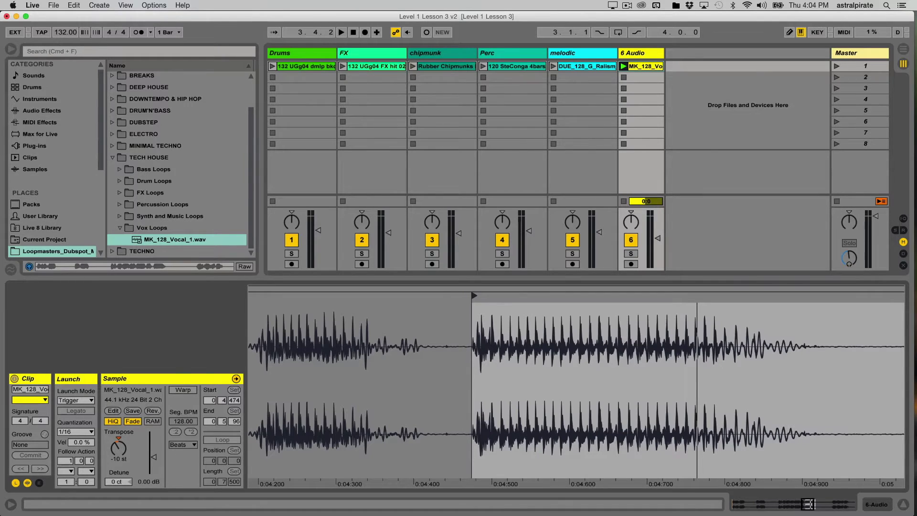
key(space)
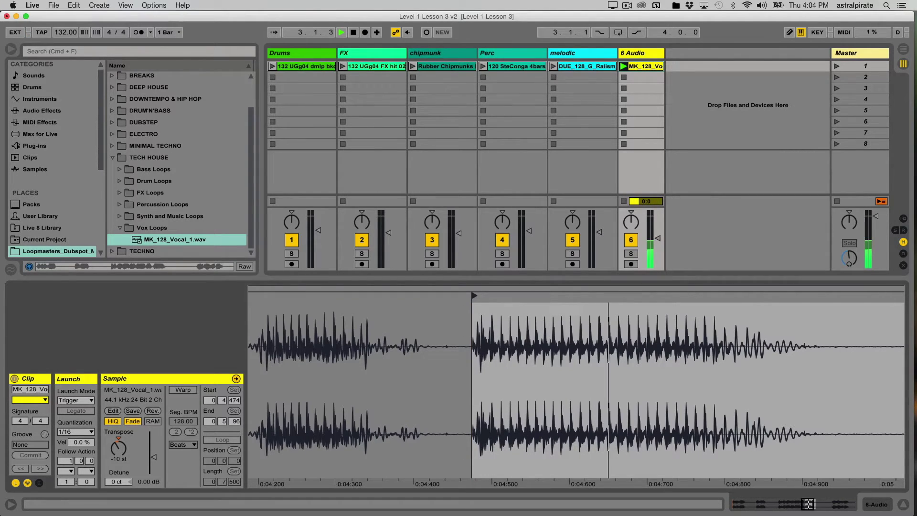
key(space)
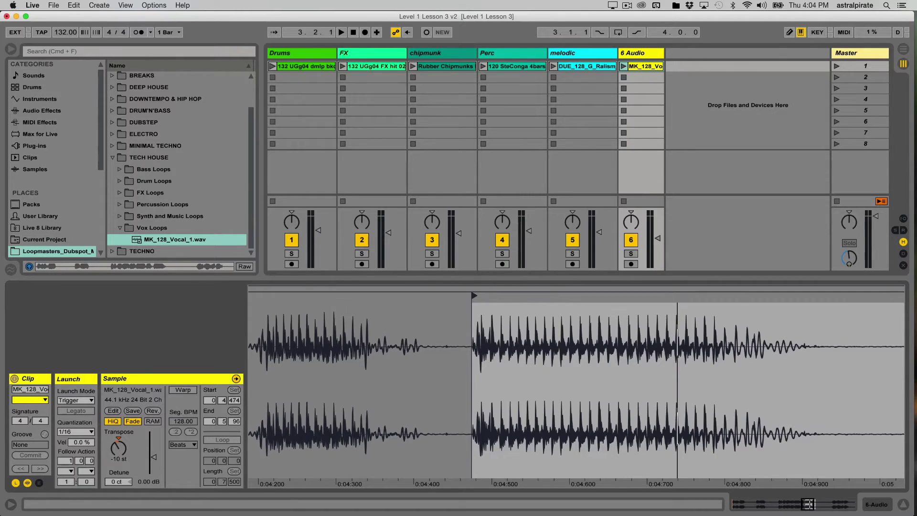
key(1)
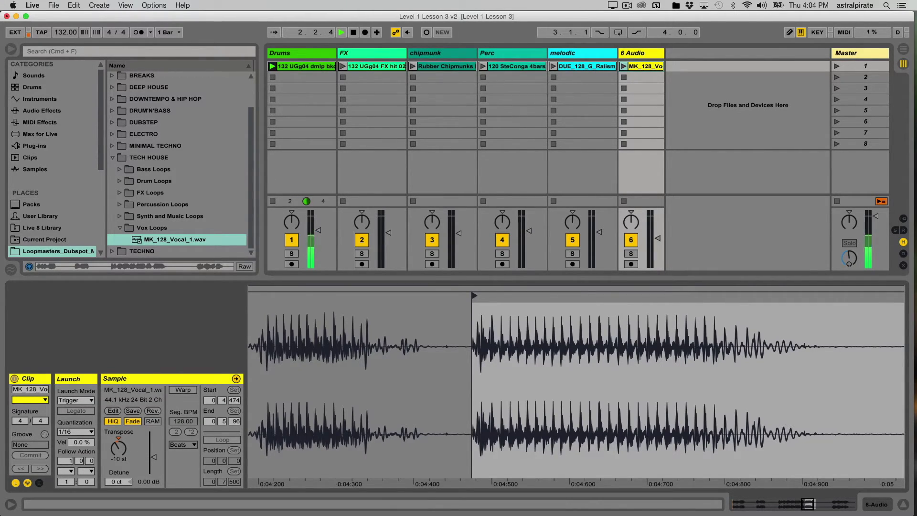
Launch the FX hit, Rubber Chipmunks and Perc conga loops, then fire the -10 st vocal one-shot over them
click(343, 66)
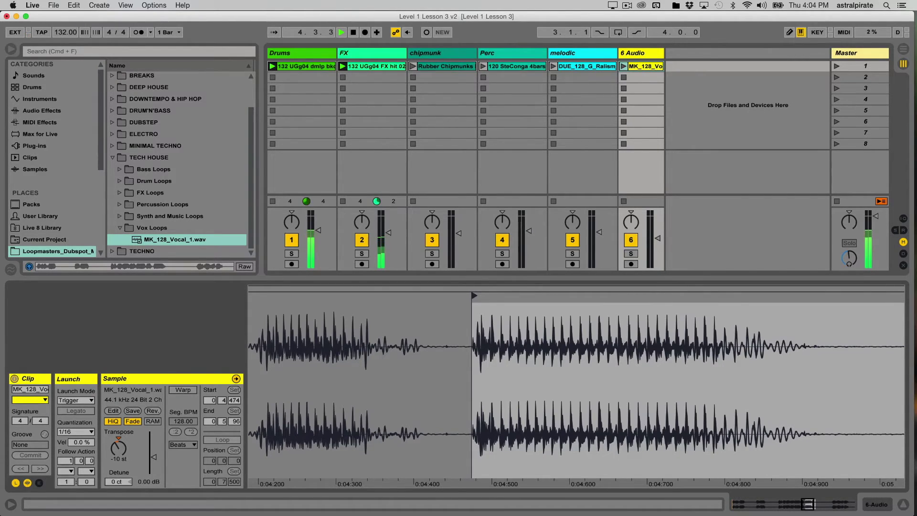
click(412, 65)
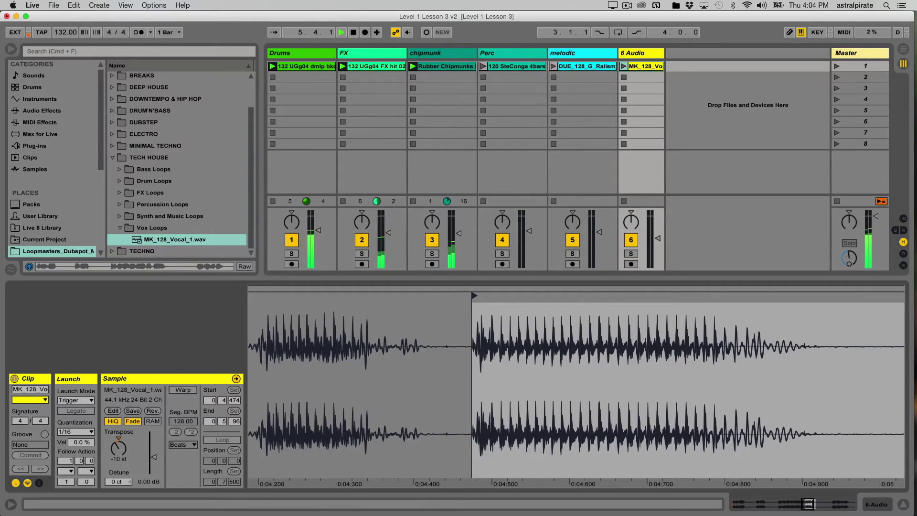
click(483, 67)
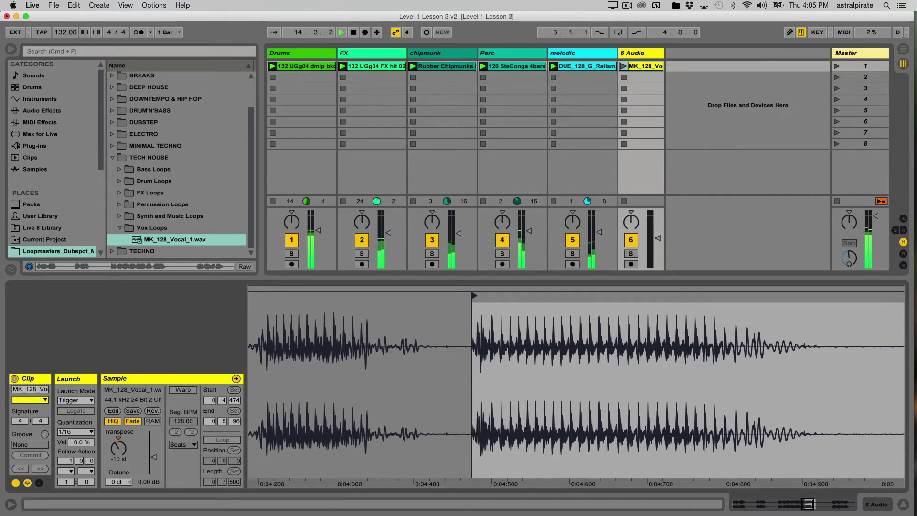
key(Return)
key(space)
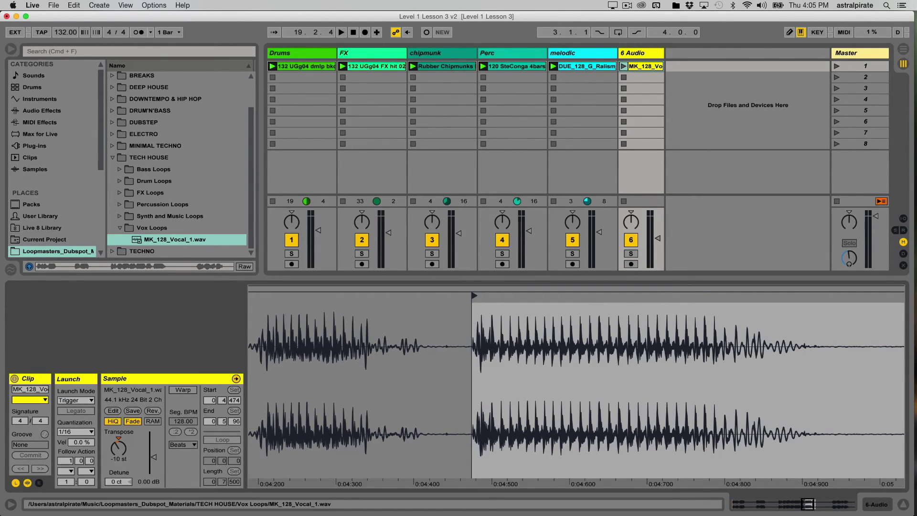
click(645, 66)
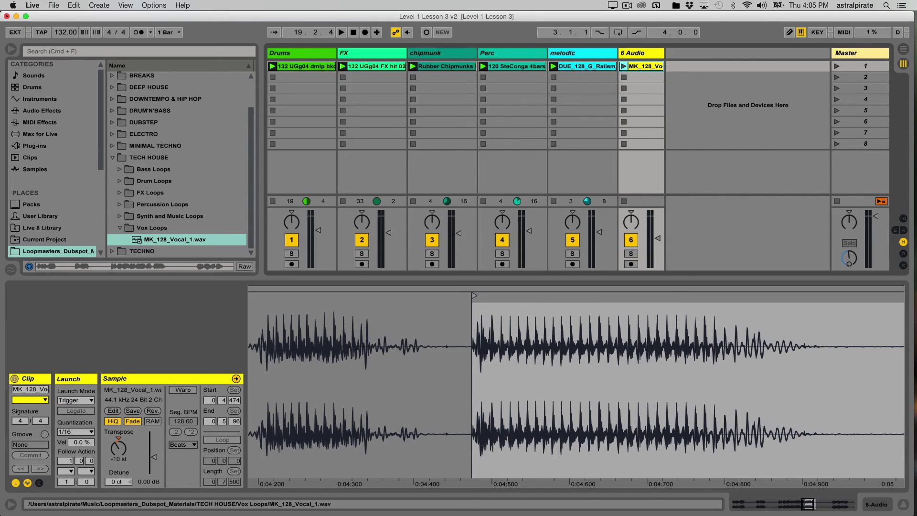